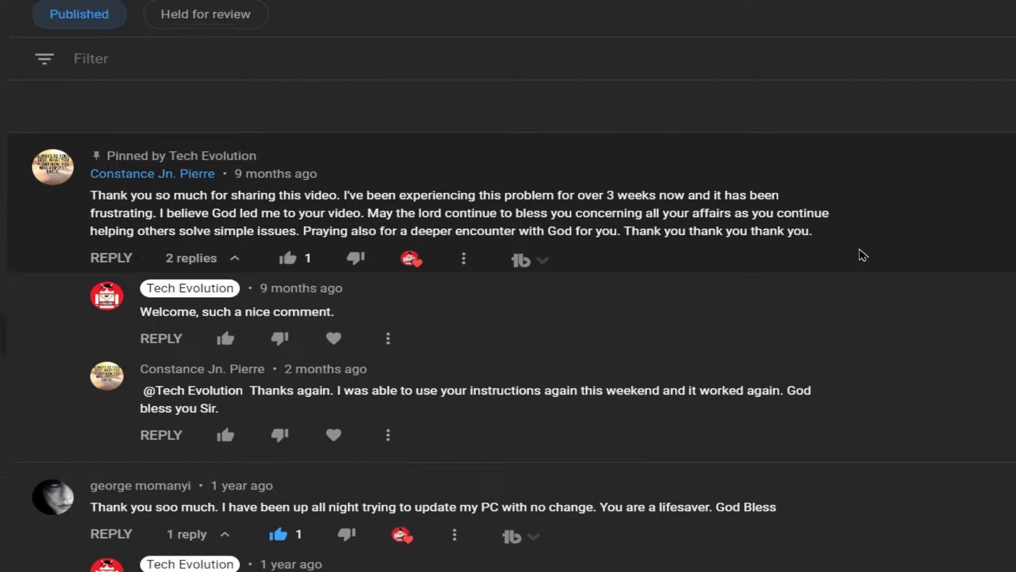
Scroll down through the comments on the page.
{"action": "scroll", "coordinate": [799, 256], "scroll_direction": "down", "scroll_amount": 5}
{"action": "scroll", "coordinate": [863, 255], "scroll_direction": "down", "scroll_amount": 2}
{"action": "scroll", "coordinate": [863, 256], "scroll_direction": "down", "scroll_amount": 1}
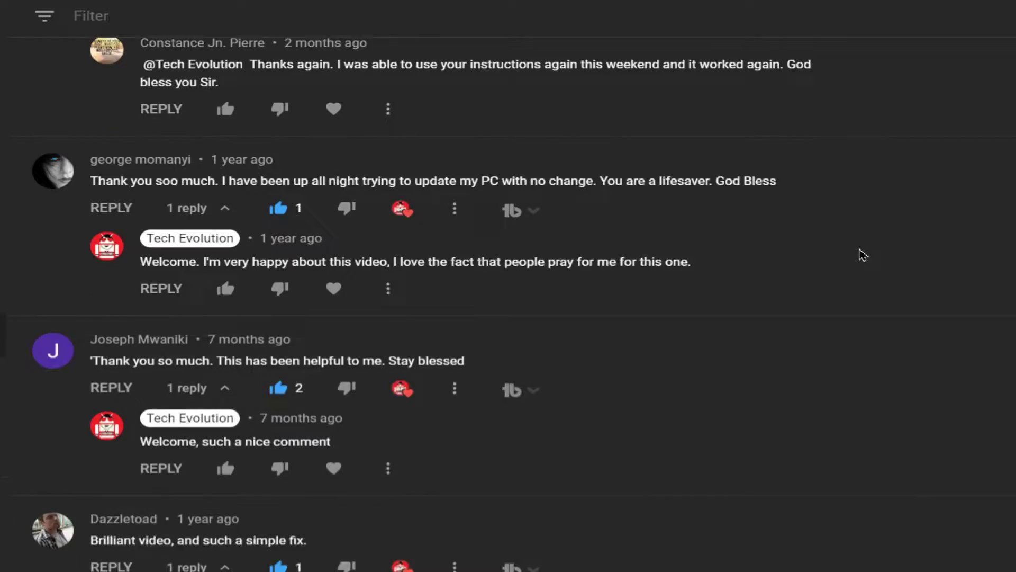
{"action": "scroll", "coordinate": [863, 255], "scroll_direction": "down", "scroll_amount": 2}
{"action": "scroll", "coordinate": [863, 255], "scroll_direction": "down", "scroll_amount": 3}
{"action": "scroll", "coordinate": [863, 256], "scroll_direction": "down", "scroll_amount": 2}
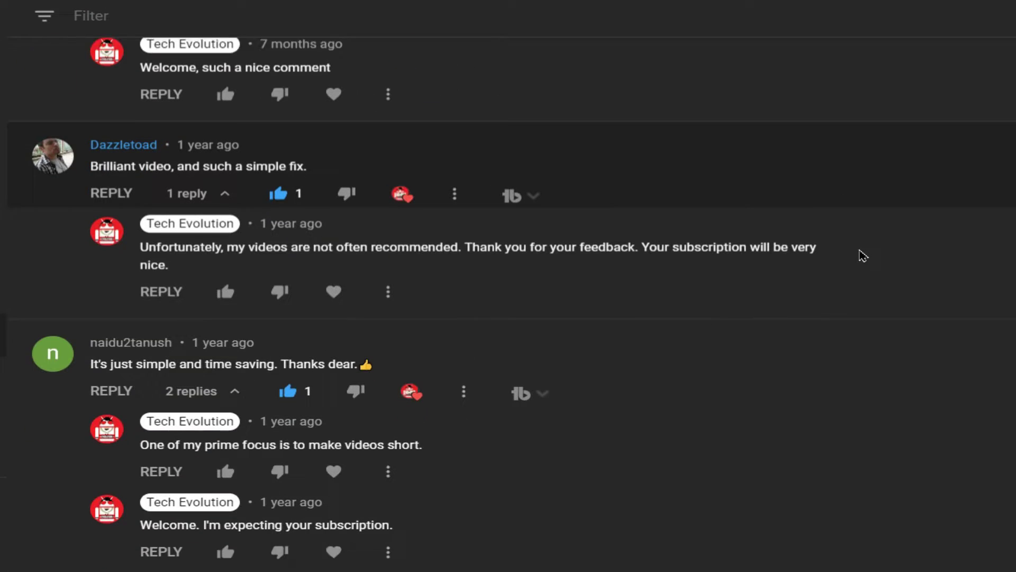
{"action": "scroll", "coordinate": [863, 256], "scroll_direction": "down", "scroll_amount": 3}
{"action": "scroll", "coordinate": [863, 255], "scroll_direction": "down", "scroll_amount": 2}
{"action": "scroll", "coordinate": [799, 254], "scroll_direction": "down", "scroll_amount": 3}
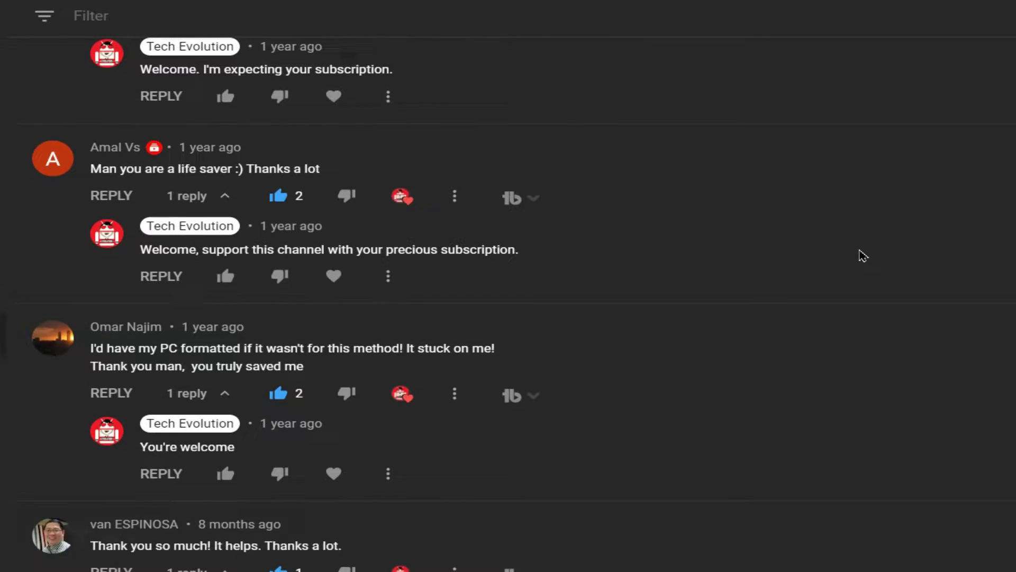
{"action": "scroll", "coordinate": [713, 315], "scroll_direction": "down", "scroll_amount": 3}
{"action": "scroll", "coordinate": [713, 318], "scroll_direction": "down", "scroll_amount": 5}
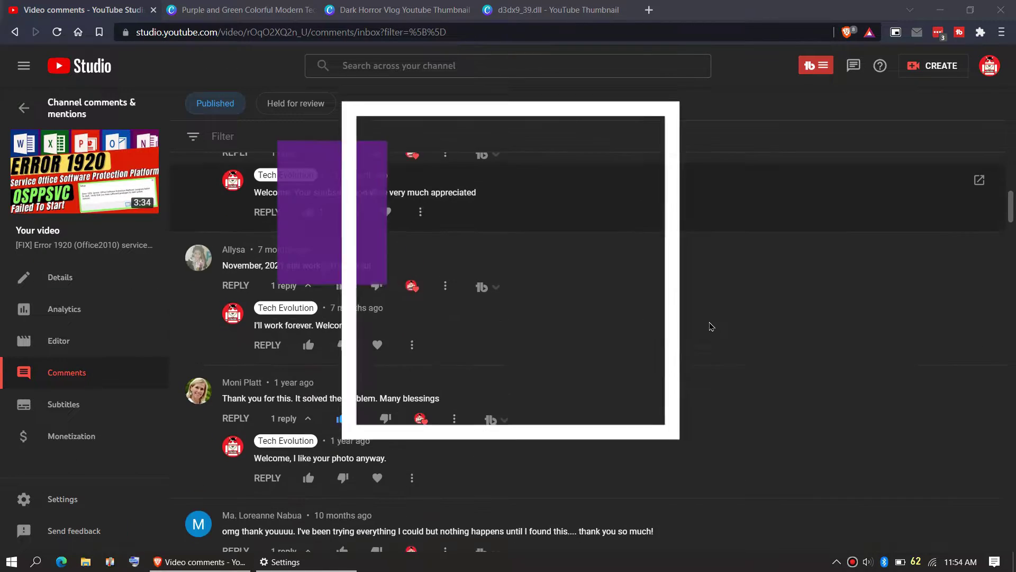
{"action": "scroll", "coordinate": [711, 326], "scroll_direction": "down", "scroll_amount": 4}
{"action": "scroll", "coordinate": [711, 325], "scroll_direction": "down", "scroll_amount": 3}
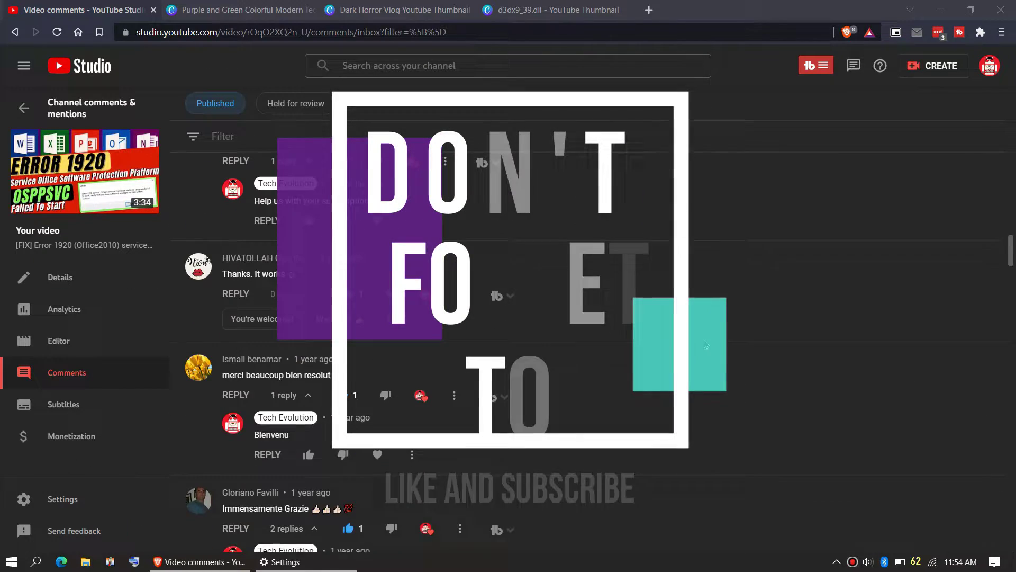
{"action": "scroll", "coordinate": [711, 325], "scroll_direction": "down", "scroll_amount": 3}
{"action": "scroll", "coordinate": [711, 326], "scroll_direction": "down", "scroll_amount": 4}
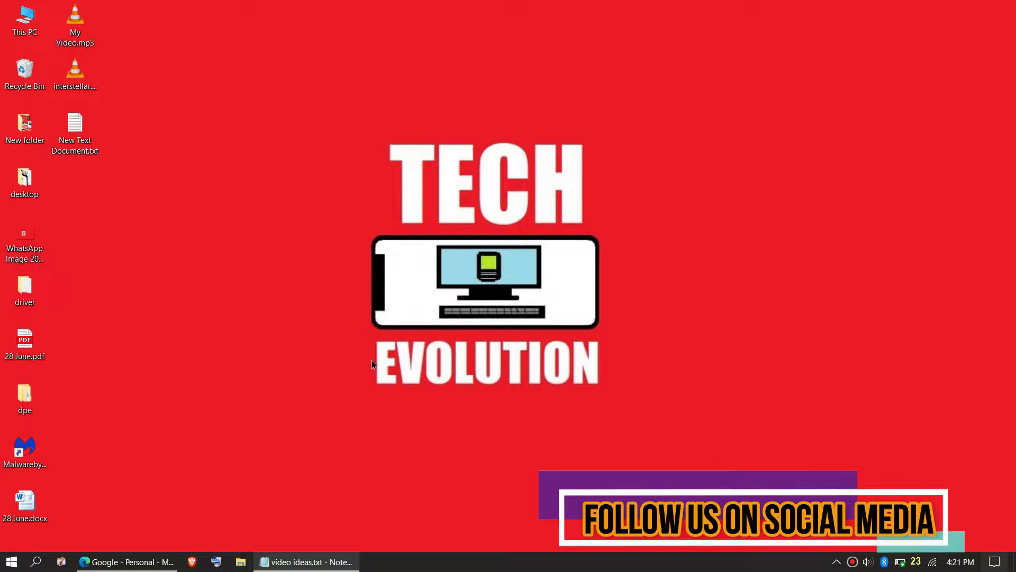
Bring back the browser and look over the MSVCR120 search results.
{"action": "left_click", "coordinate": [118, 563]}
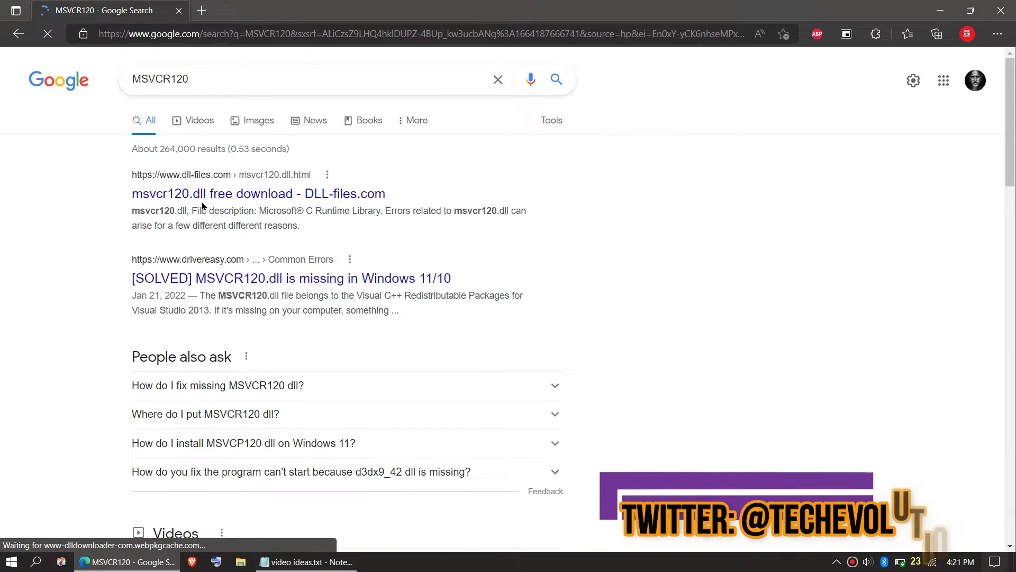
{"action": "scroll", "coordinate": [61, 259], "scroll_direction": "down", "scroll_amount": 3}
{"action": "scroll", "coordinate": [61, 259], "scroll_direction": "down", "scroll_amount": 6}
{"action": "scroll", "coordinate": [61, 260], "scroll_direction": "down", "scroll_amount": 6}
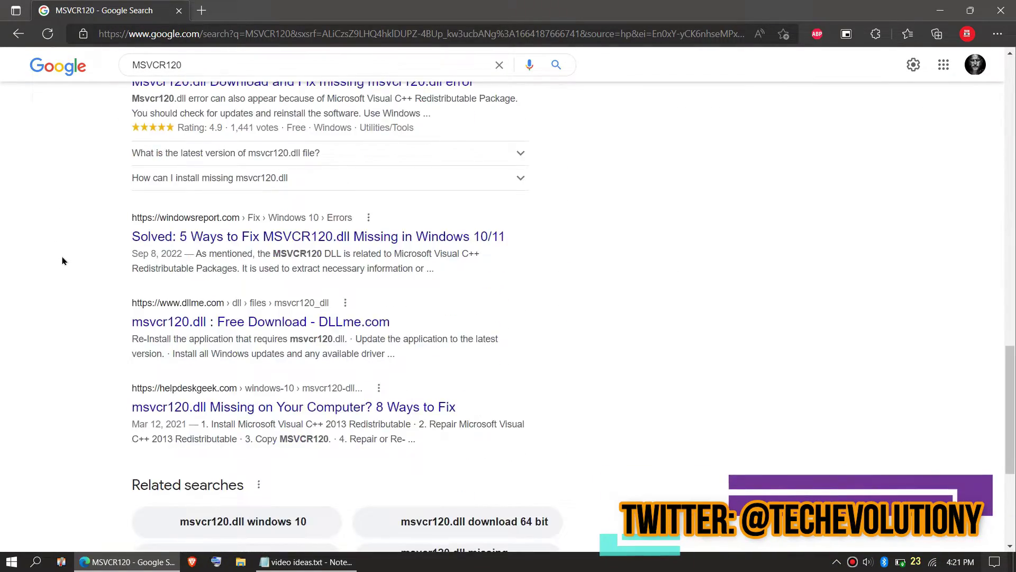
{"action": "scroll", "coordinate": [62, 261], "scroll_direction": "up", "scroll_amount": 10}
{"action": "scroll", "coordinate": [62, 261], "scroll_direction": "up", "scroll_amount": 7}
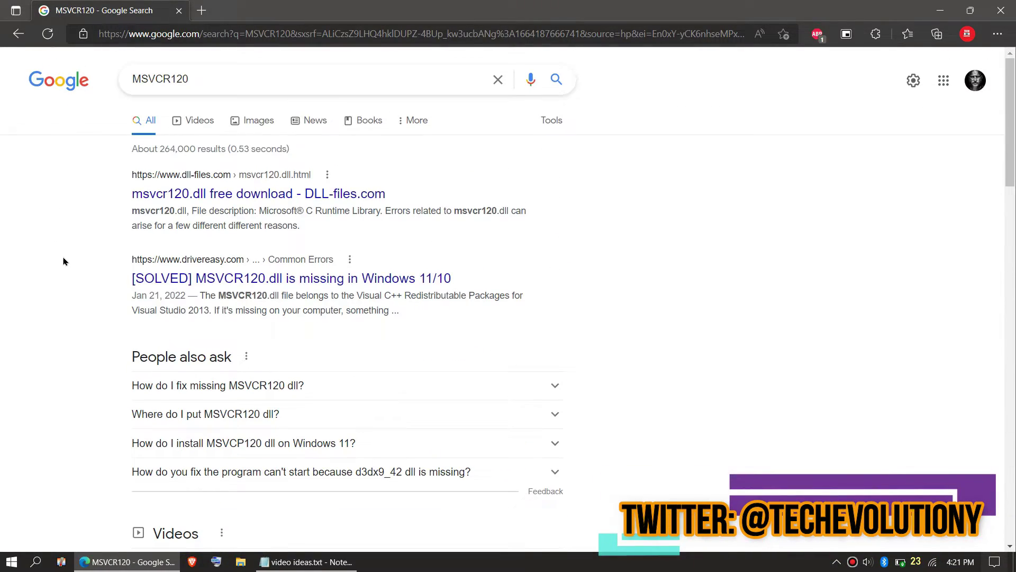
Open the DLL-files.com msvcr120.dll result and scroll to its versions table.
{"action": "left_click", "coordinate": [221, 194]}
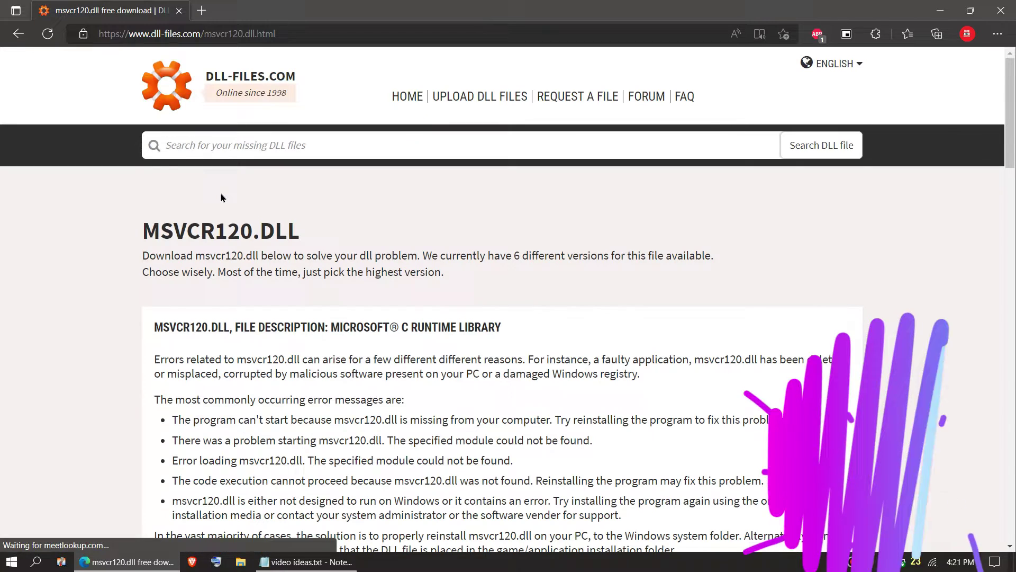
{"action": "scroll", "coordinate": [101, 227], "scroll_direction": "down", "scroll_amount": 3}
{"action": "scroll", "coordinate": [104, 229], "scroll_direction": "down", "scroll_amount": 2}
{"action": "scroll", "coordinate": [104, 228], "scroll_direction": "down", "scroll_amount": 4}
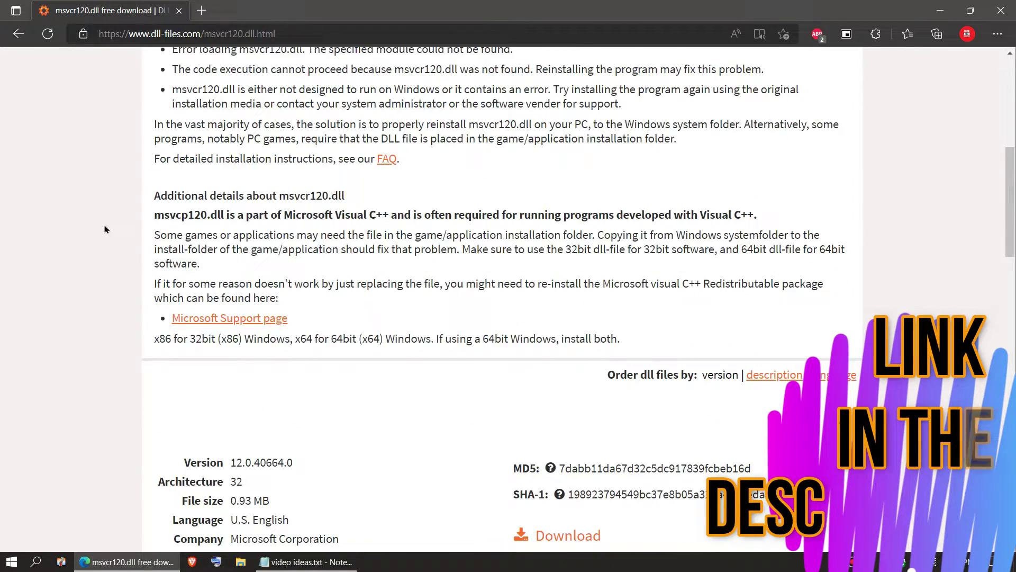
{"action": "scroll", "coordinate": [105, 229], "scroll_direction": "down", "scroll_amount": 1}
{"action": "scroll", "coordinate": [104, 228], "scroll_direction": "down", "scroll_amount": 2}
{"action": "scroll", "coordinate": [105, 228], "scroll_direction": "up", "scroll_amount": 5}
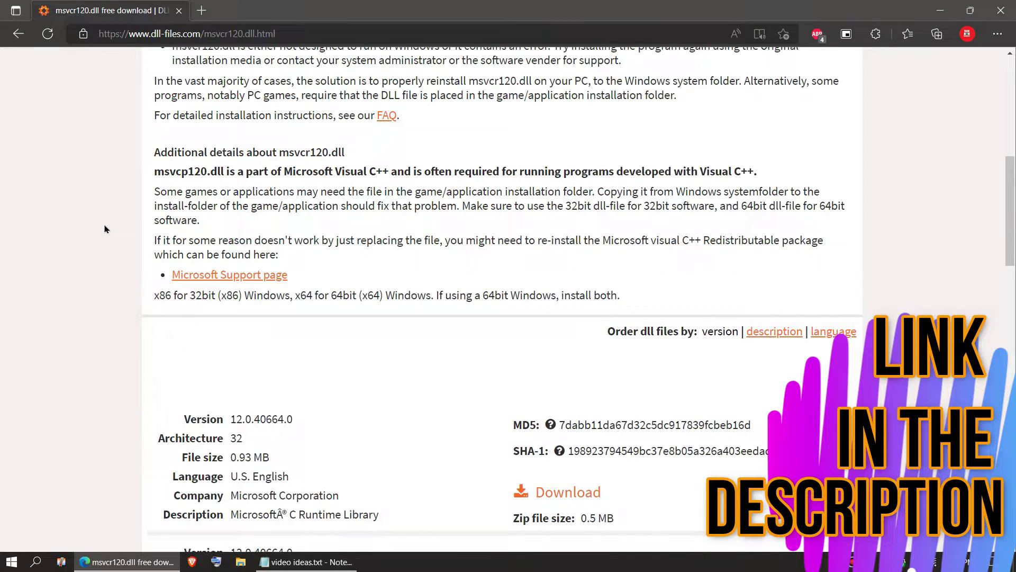
{"action": "scroll", "coordinate": [105, 228], "scroll_direction": "down", "scroll_amount": 7}
{"action": "left_click", "coordinate": [219, 34]}
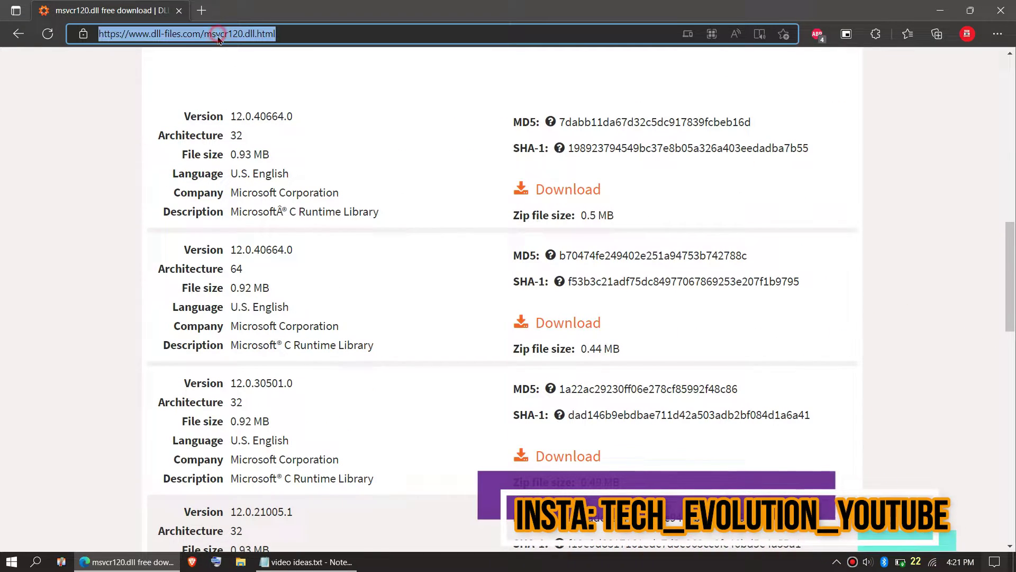
{"action": "left_click", "coordinate": [108, 206]}
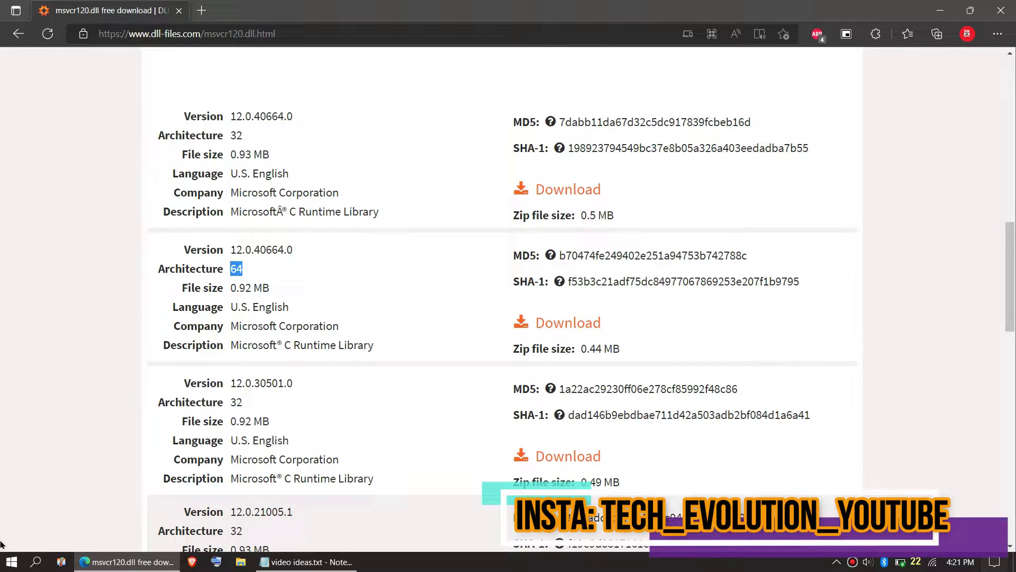
Open System Information from a 'sys' search, confirm System Type is x64-based PC, then minimise it.
{"action": "key", "text": "super"}
{"action": "type", "text": "s"}
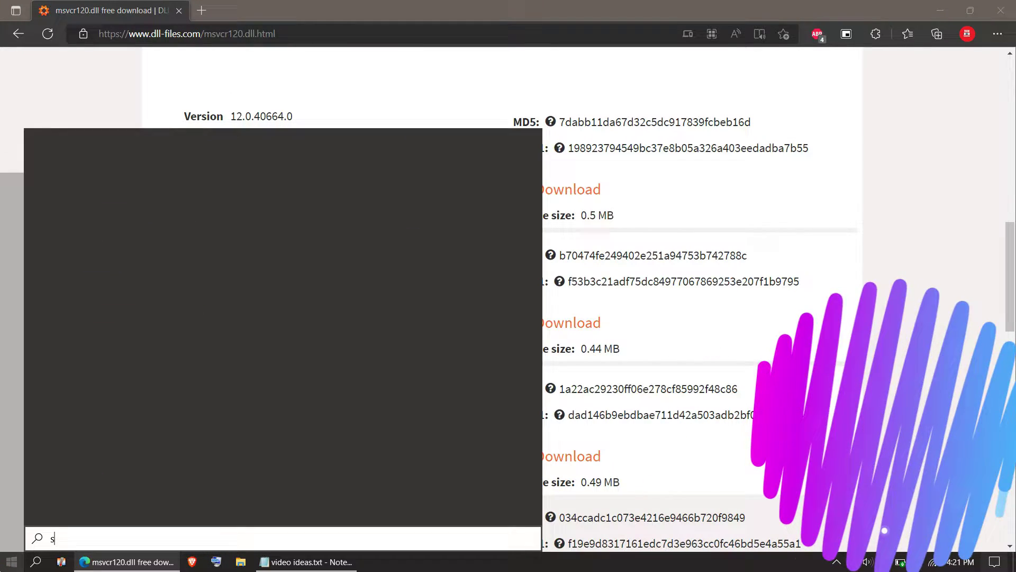
{"action": "type", "text": "ys"}
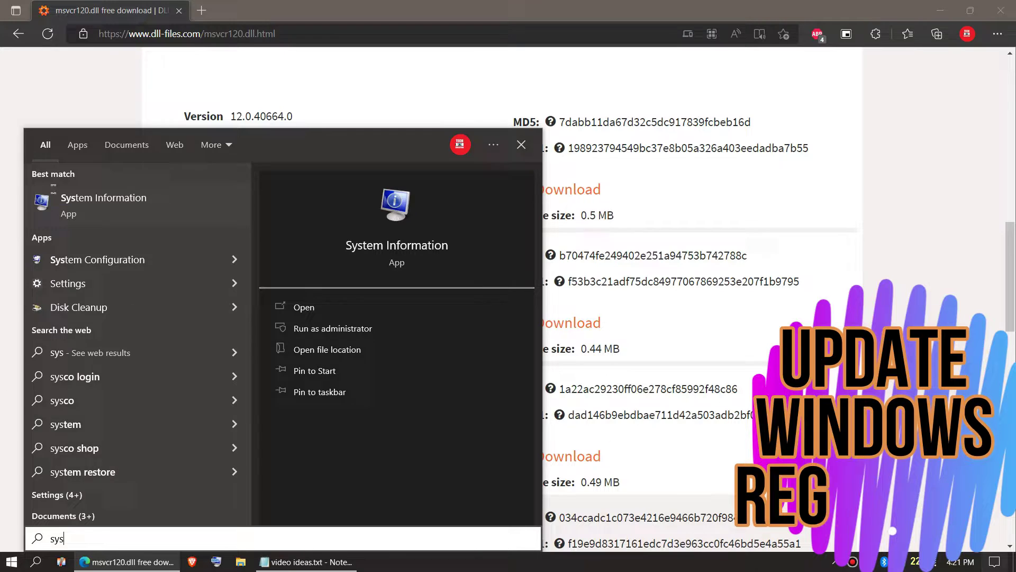
{"action": "left_click", "coordinate": [130, 199]}
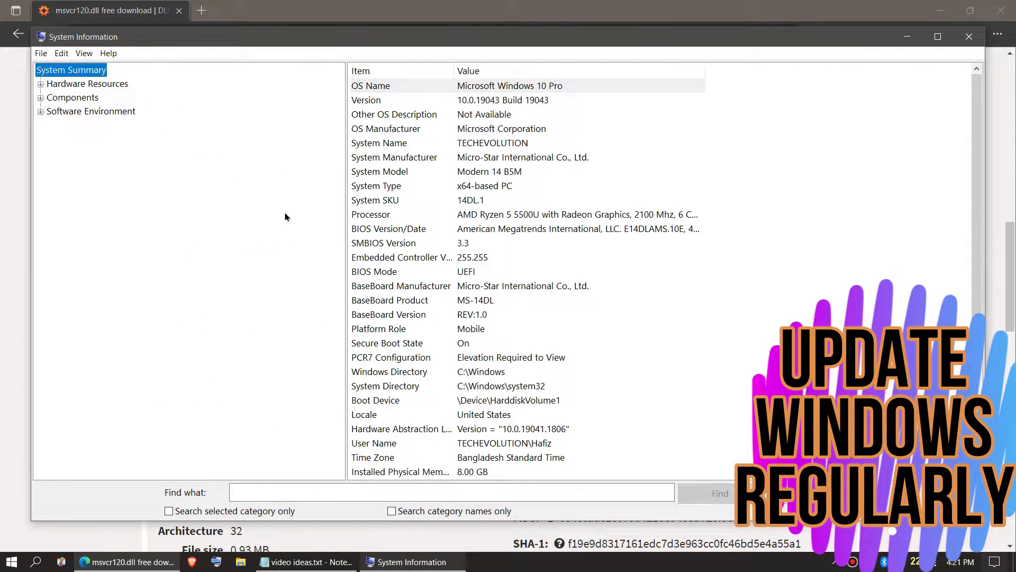
{"action": "left_click", "coordinate": [493, 184]}
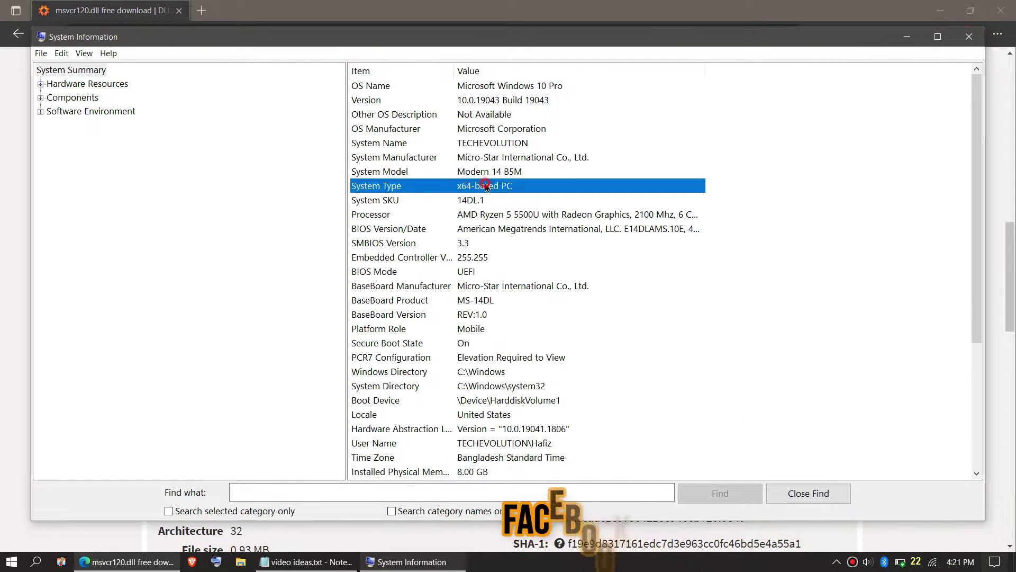
{"action": "left_click", "coordinate": [522, 101]}
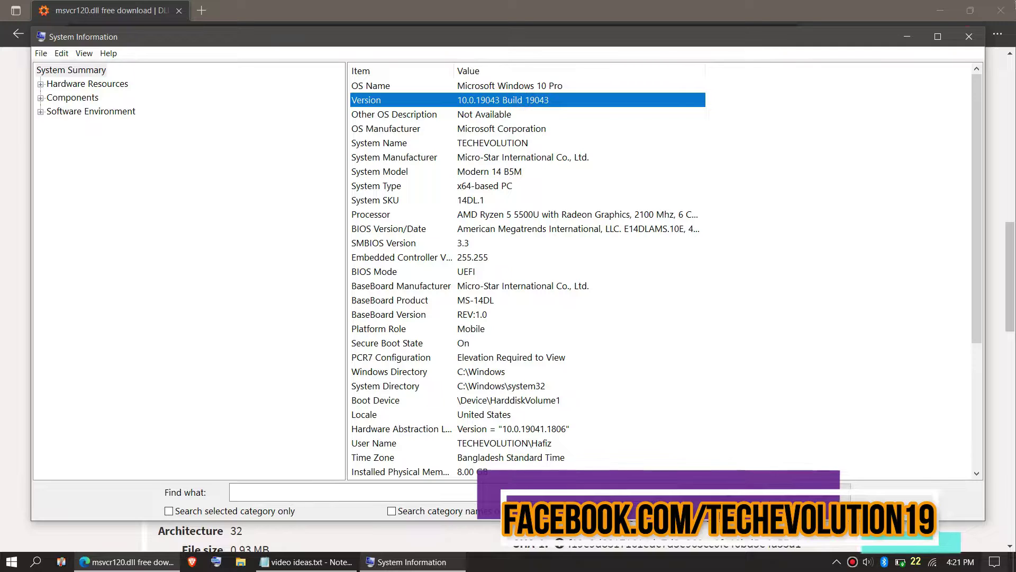
{"action": "left_click", "coordinate": [908, 37]}
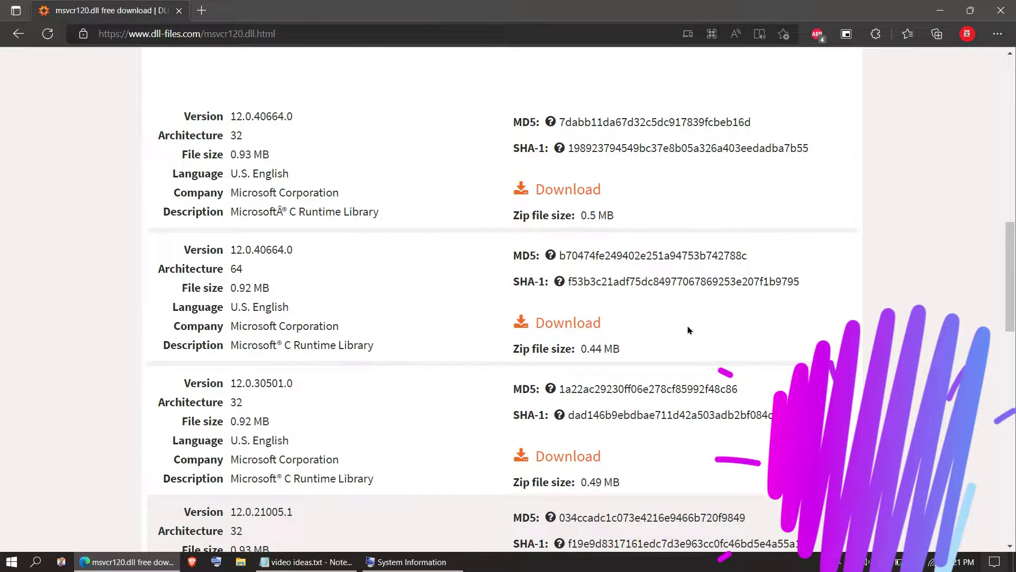
Download the 64-bit msvcr120.dll 12.0.40664.0 as msvcr120.zip and open the archive.
{"action": "left_click", "coordinate": [576, 324]}
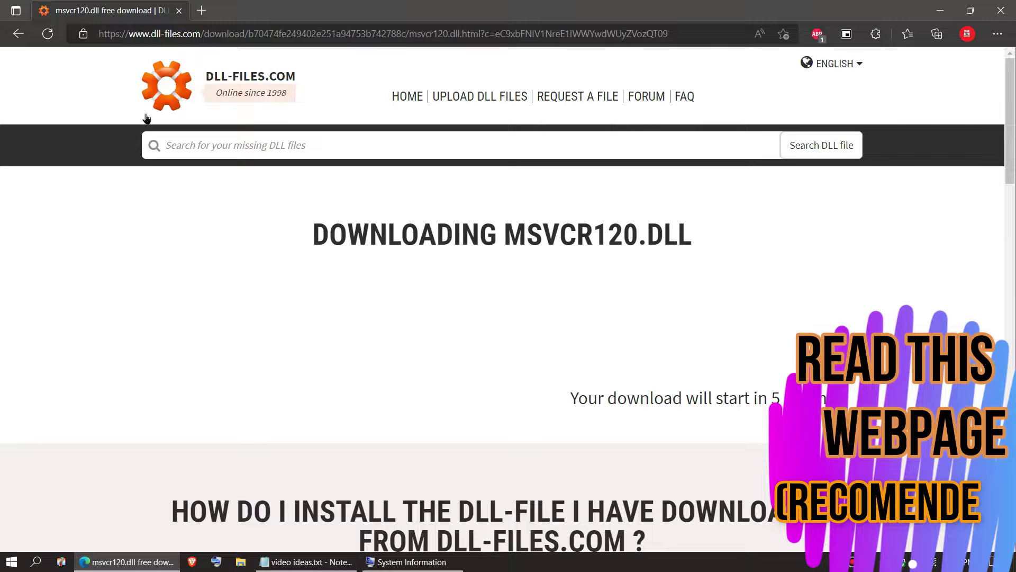
{"action": "scroll", "coordinate": [464, 391], "scroll_direction": "down", "scroll_amount": 1}
{"action": "scroll", "coordinate": [493, 402], "scroll_direction": "down", "scroll_amount": 1}
{"action": "scroll", "coordinate": [515, 415], "scroll_direction": "down", "scroll_amount": 1}
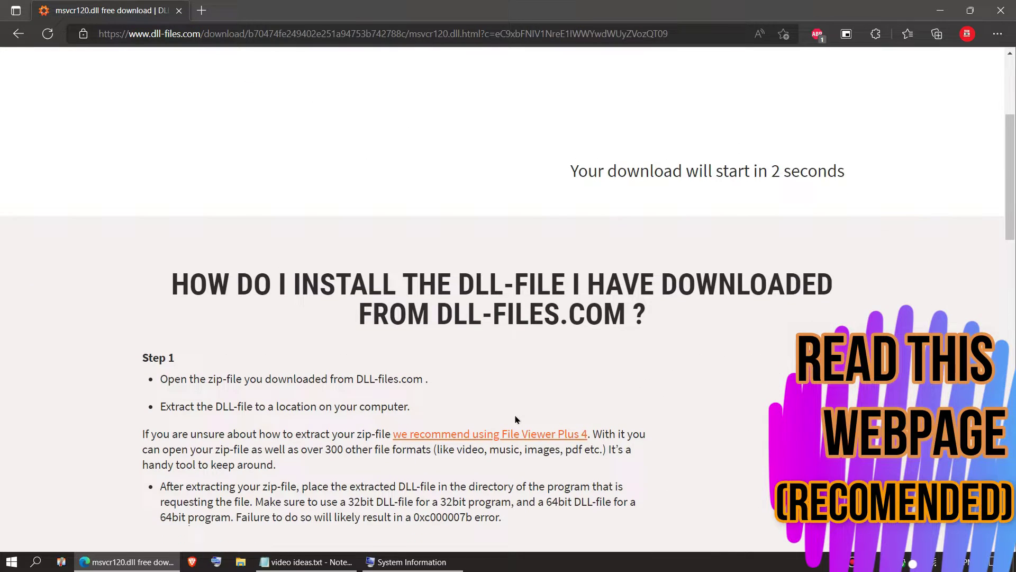
{"action": "scroll", "coordinate": [515, 415], "scroll_direction": "down", "scroll_amount": 2}
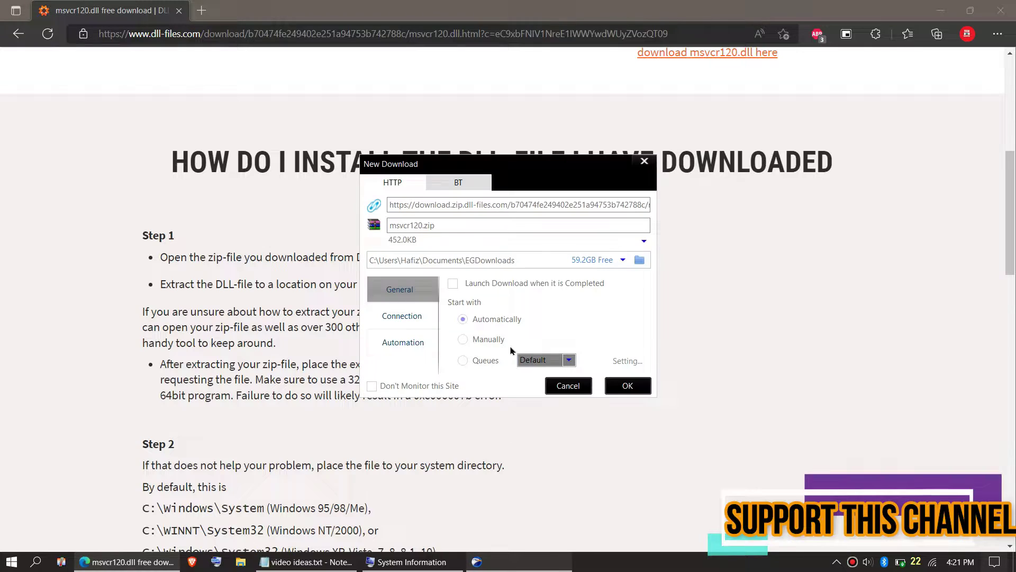
{"action": "left_click", "coordinate": [633, 390]}
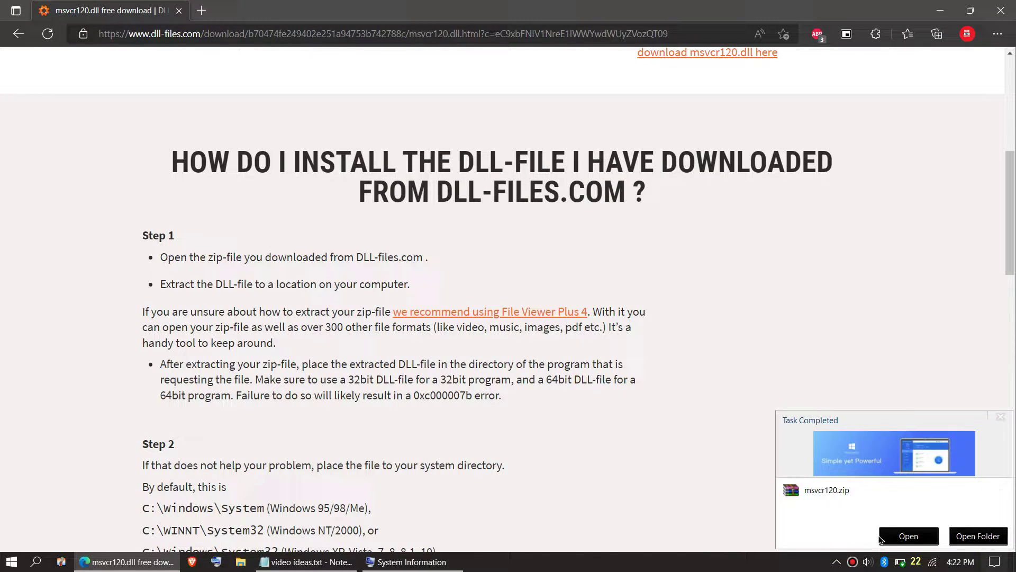
{"action": "left_click", "coordinate": [904, 537]}
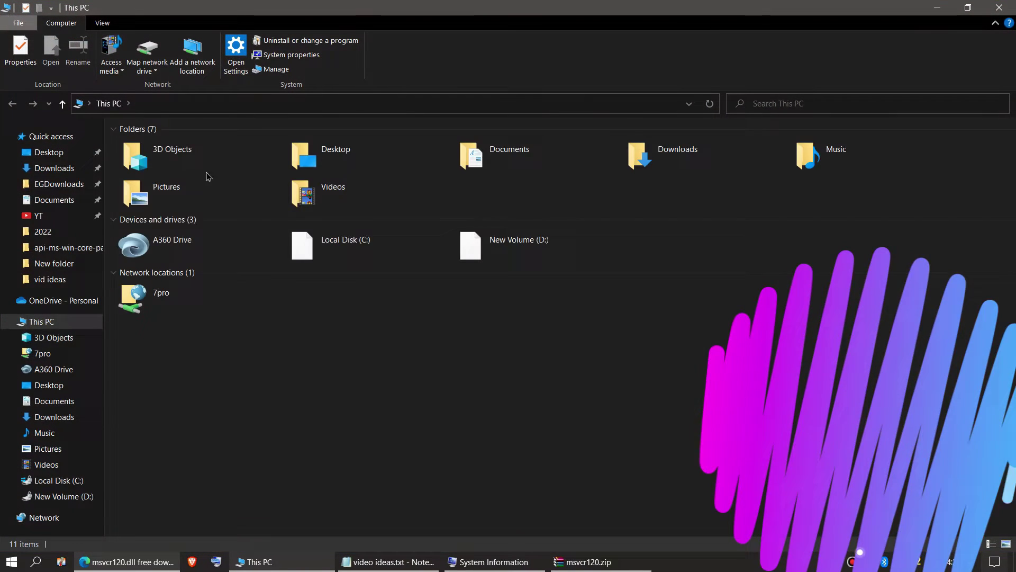
Browse from Local Disk (C:) through Windows into the System32 folder.
{"action": "double_click", "coordinate": [331, 255]}
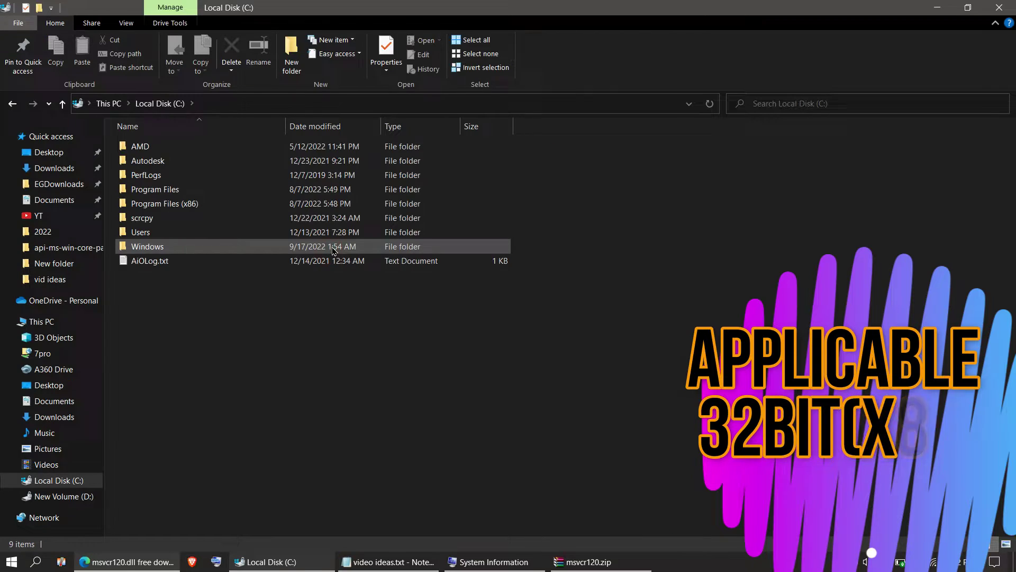
{"action": "left_click", "coordinate": [300, 251]}
{"action": "double_click", "coordinate": [299, 250]}
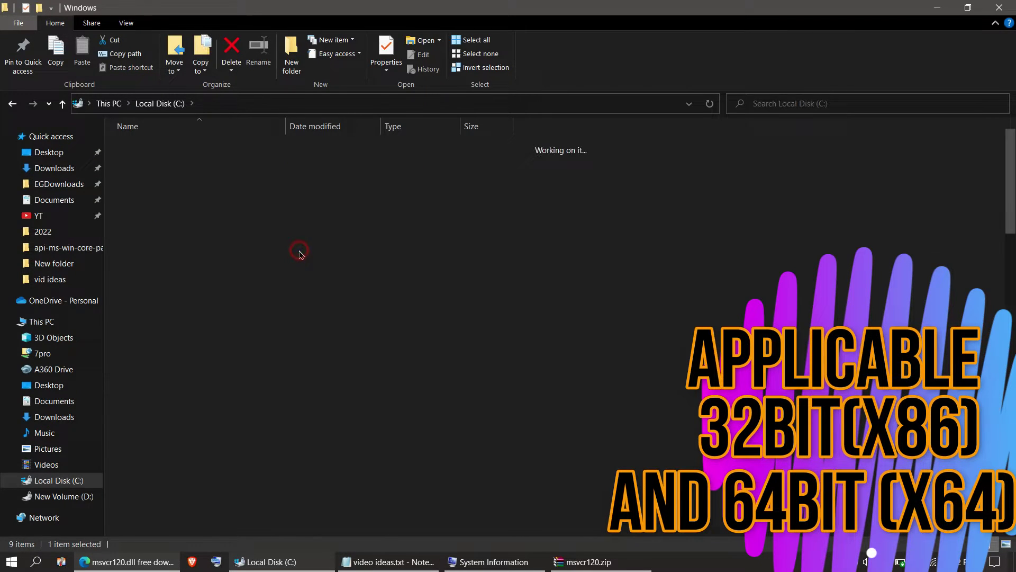
{"action": "scroll", "coordinate": [297, 275], "scroll_direction": "down", "scroll_amount": 3}
{"action": "scroll", "coordinate": [293, 307], "scroll_direction": "down", "scroll_amount": 10}
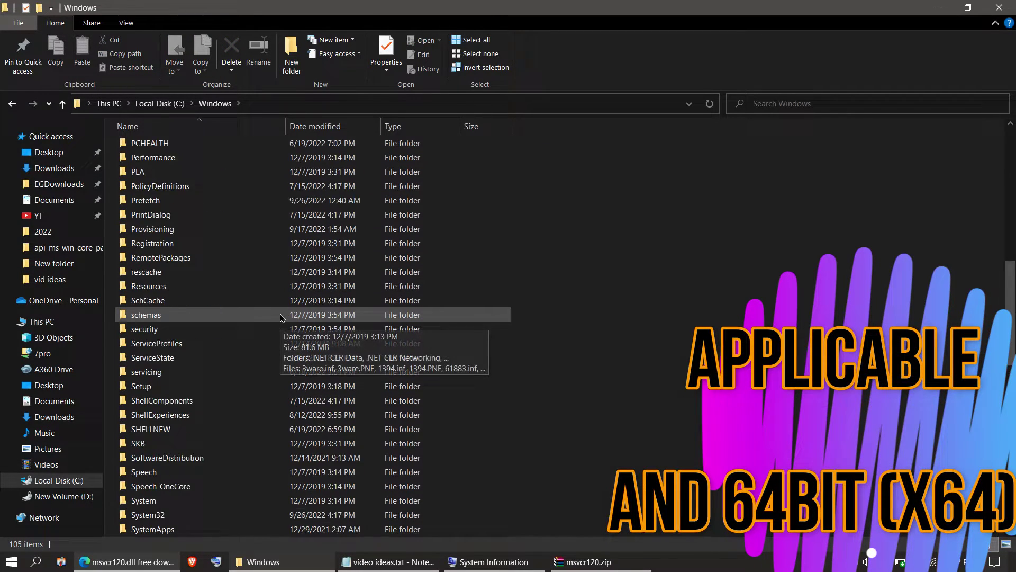
{"action": "scroll", "coordinate": [286, 333], "scroll_direction": "down", "scroll_amount": 3}
{"action": "scroll", "coordinate": [284, 354], "scroll_direction": "down", "scroll_amount": 1}
{"action": "left_click", "coordinate": [180, 340]}
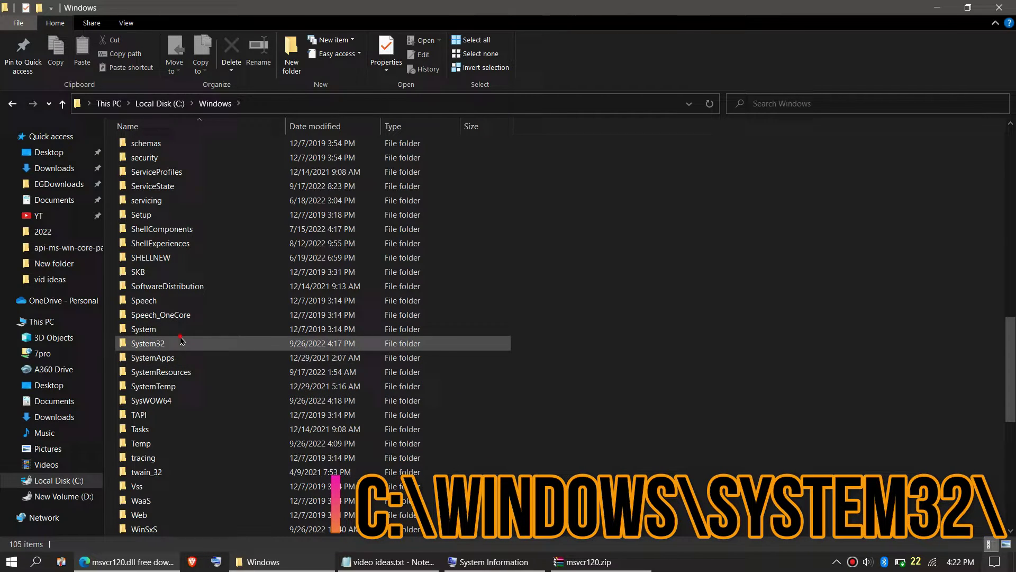
{"action": "double_click", "coordinate": [181, 340]}
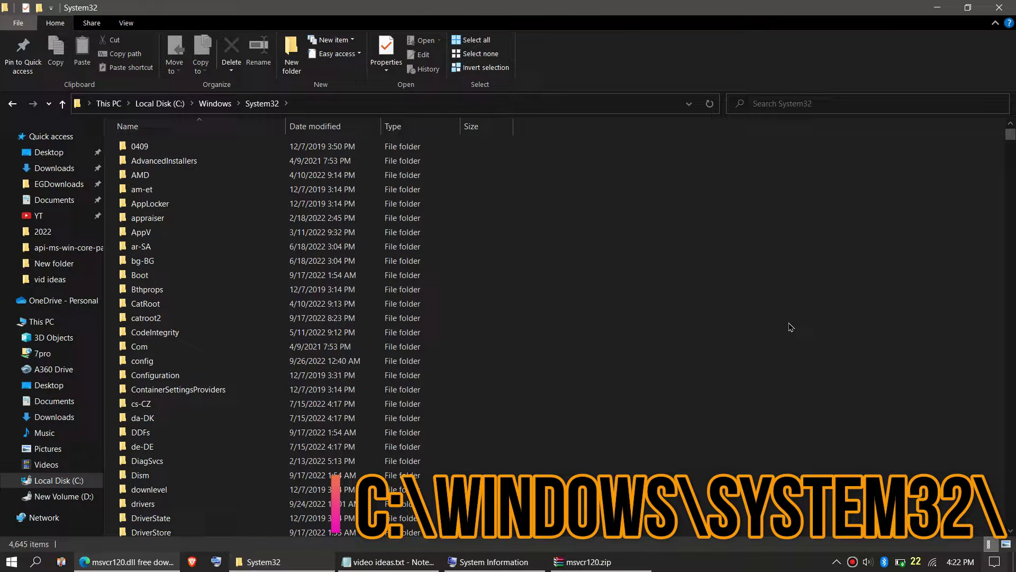
Move msvcr120.dll from msvcr120.zip into System32, granting administrator permission.
{"action": "left_click", "coordinate": [582, 562]}
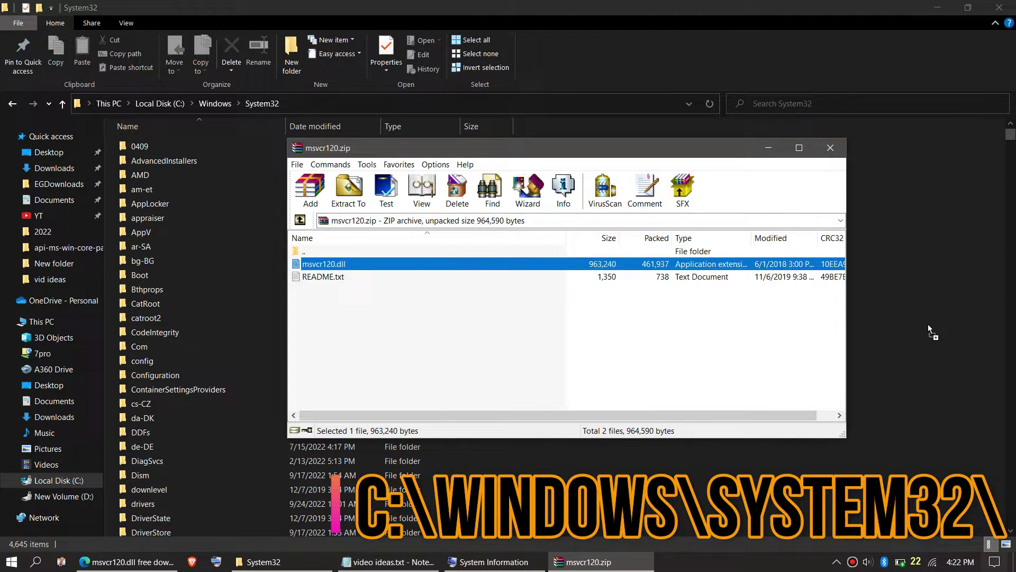
{"action": "left_click_drag", "start_coordinate": [929, 330], "coordinate": [930, 328]}
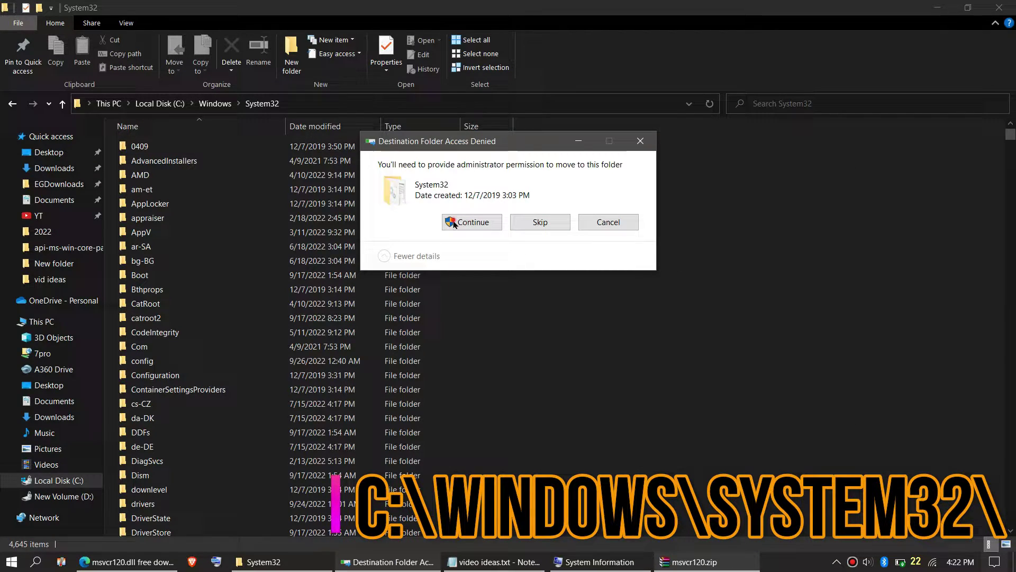
{"action": "left_click", "coordinate": [454, 223]}
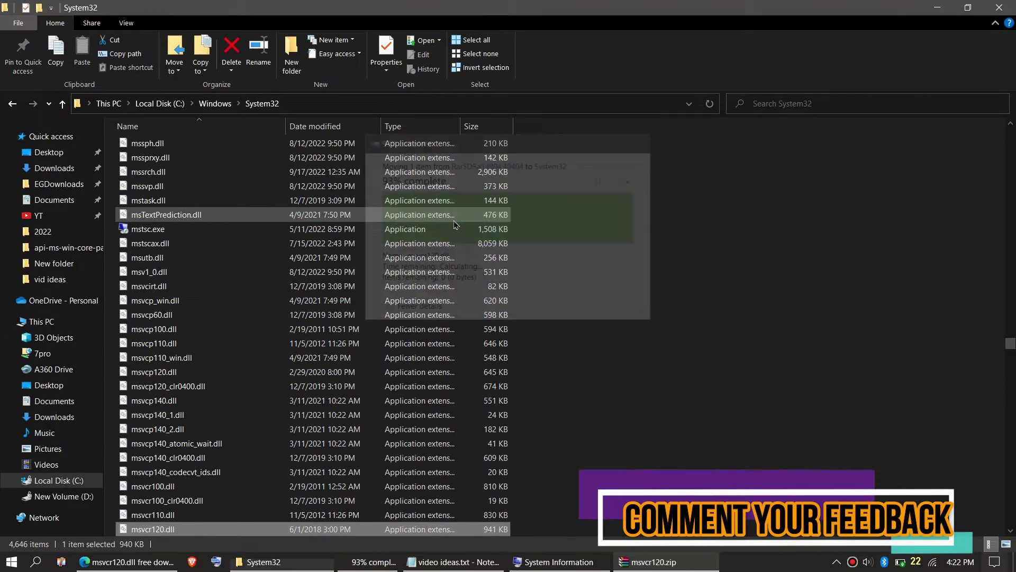
Search System32 for MSVCR120 to confirm msvcr120.dll is there, then close Explorer.
{"action": "left_click", "coordinate": [787, 102]}
{"action": "left_click", "coordinate": [786, 125]}
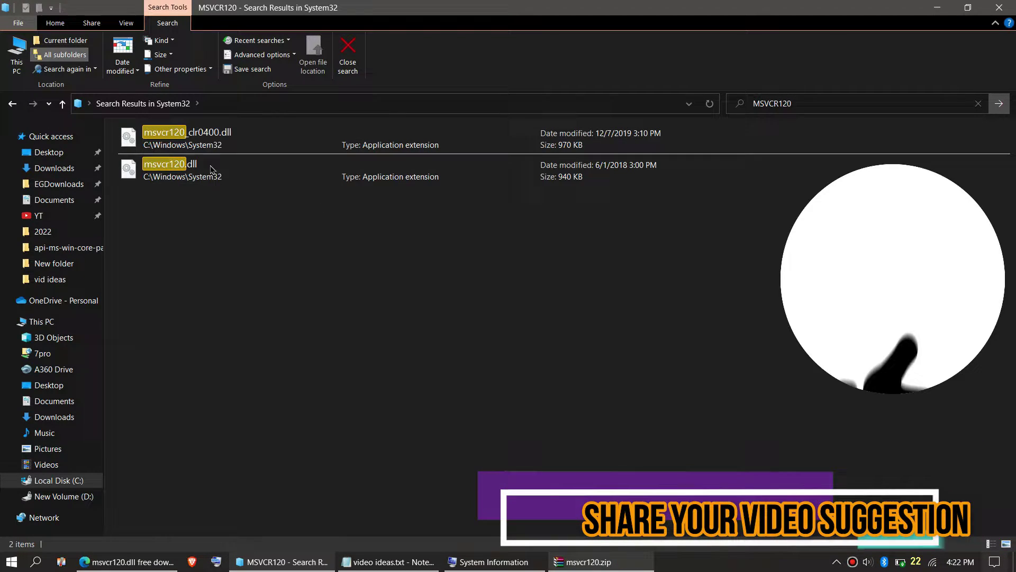
{"action": "left_click", "coordinate": [275, 170]}
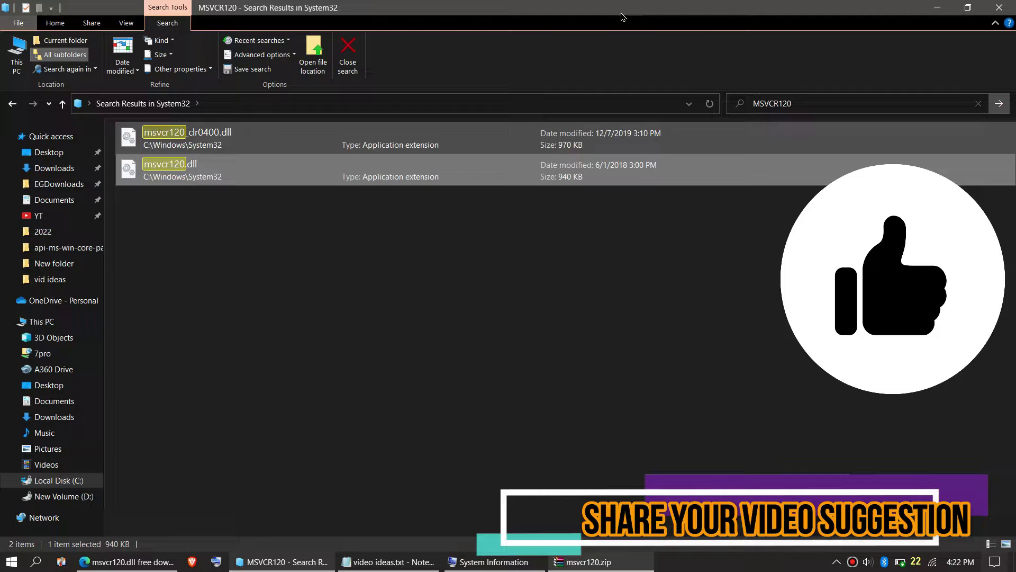
{"action": "left_click", "coordinate": [999, 8]}
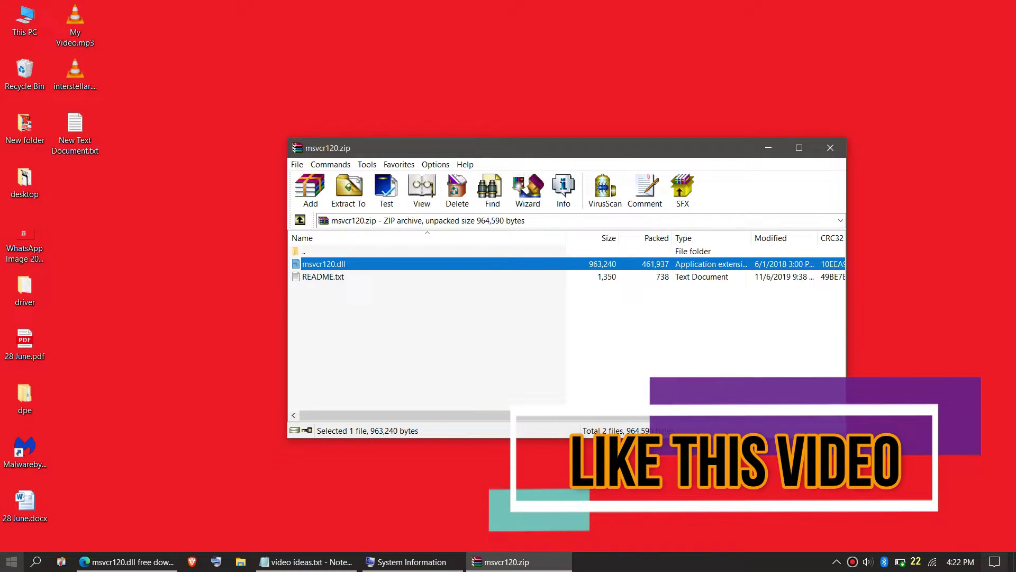
Show the Start menu power options: Sleep, Shut down and Restart.
{"action": "left_click", "coordinate": [11, 561]}
{"action": "left_click", "coordinate": [8, 536]}
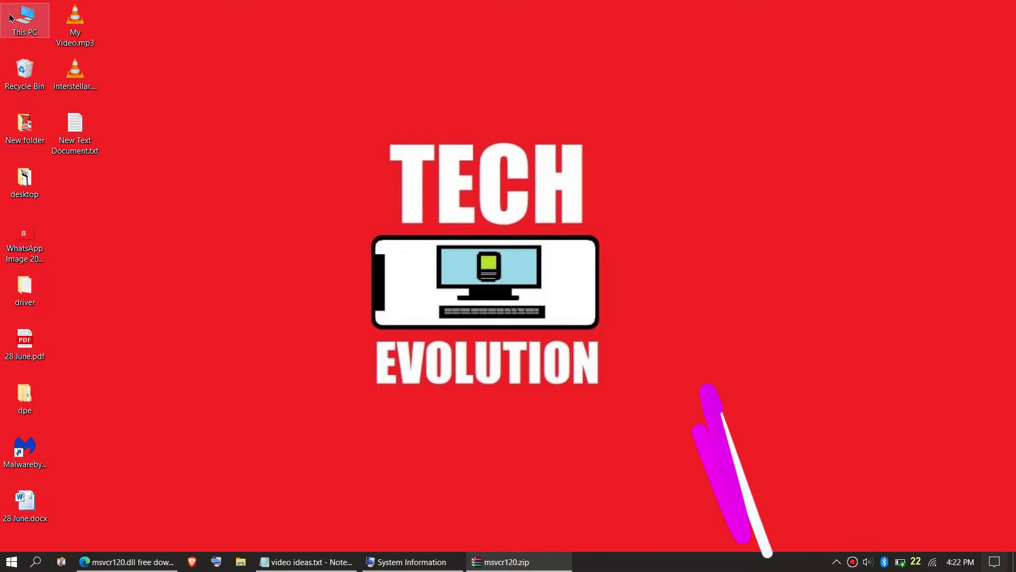
Browse from This PC through Local Disk (C:) and Windows into SysWOW64.
{"action": "double_click", "coordinate": [21, 23]}
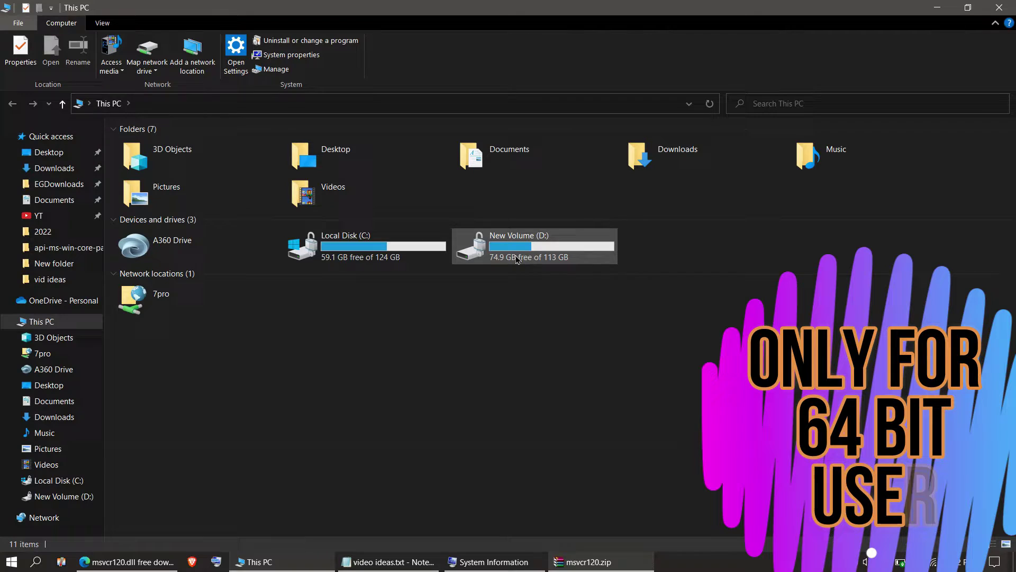
{"action": "double_click", "coordinate": [391, 261]}
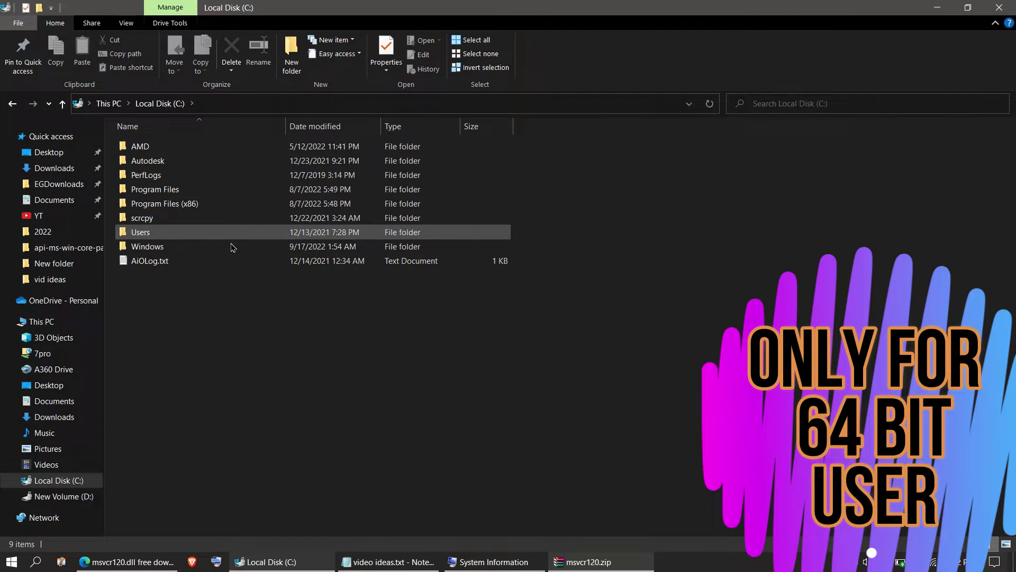
{"action": "double_click", "coordinate": [233, 246]}
{"action": "scroll", "coordinate": [270, 408], "scroll_direction": "down", "scroll_amount": 4}
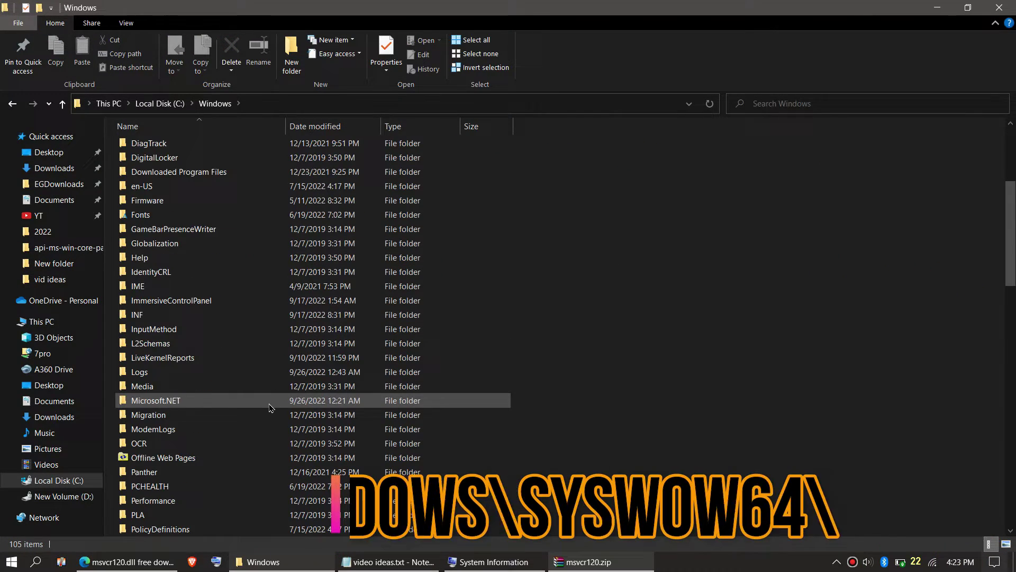
{"action": "scroll", "coordinate": [269, 406], "scroll_direction": "down", "scroll_amount": 5}
{"action": "scroll", "coordinate": [261, 404], "scroll_direction": "down", "scroll_amount": 5}
{"action": "scroll", "coordinate": [249, 392], "scroll_direction": "down", "scroll_amount": 5}
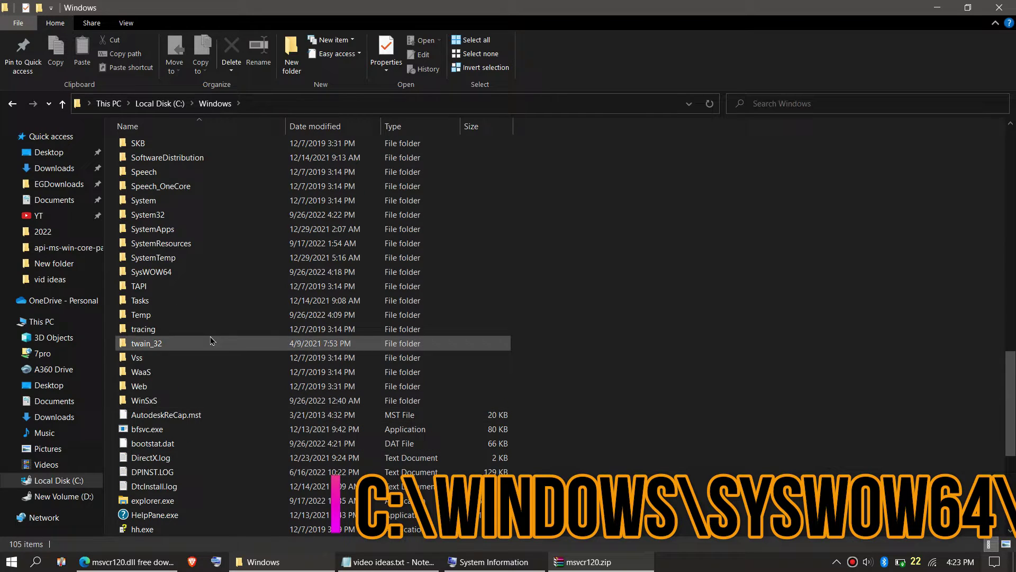
{"action": "double_click", "coordinate": [202, 271]}
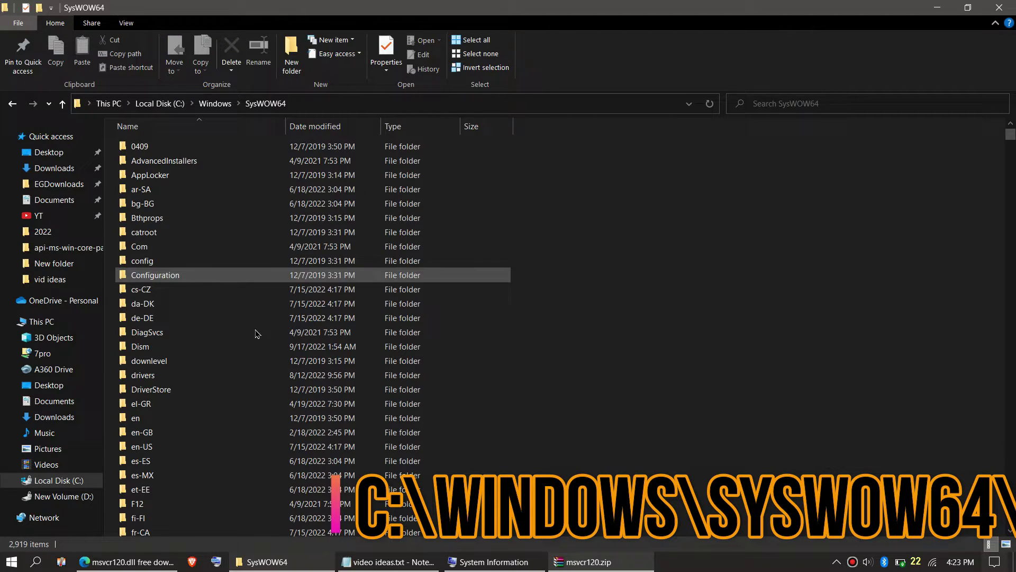
Move msvcr120.dll from msvcr120.zip into SysWOW64, granting administrator permission.
{"action": "left_click", "coordinate": [620, 564]}
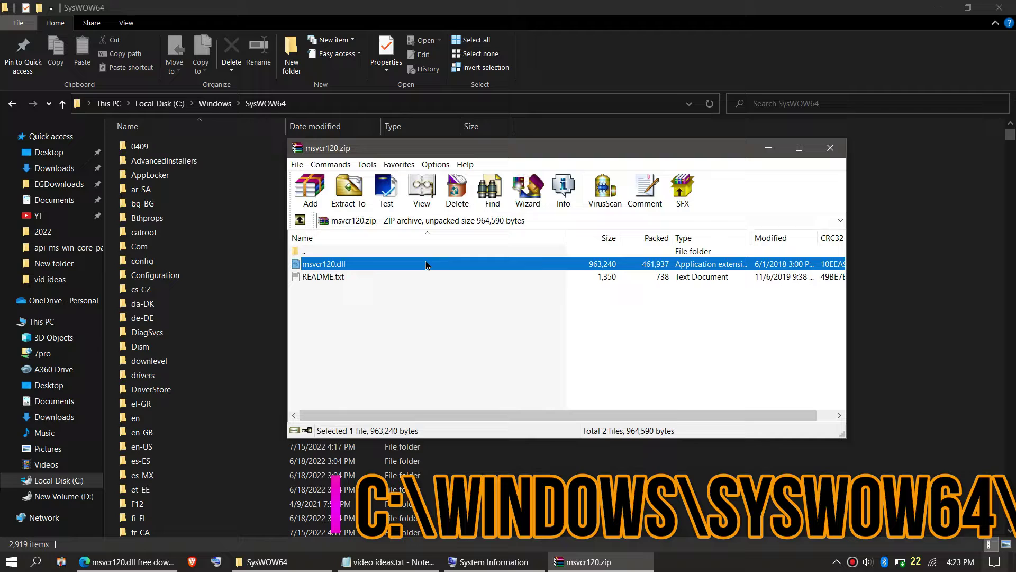
{"action": "left_click_drag", "start_coordinate": [426, 265], "coordinate": [778, 281]}
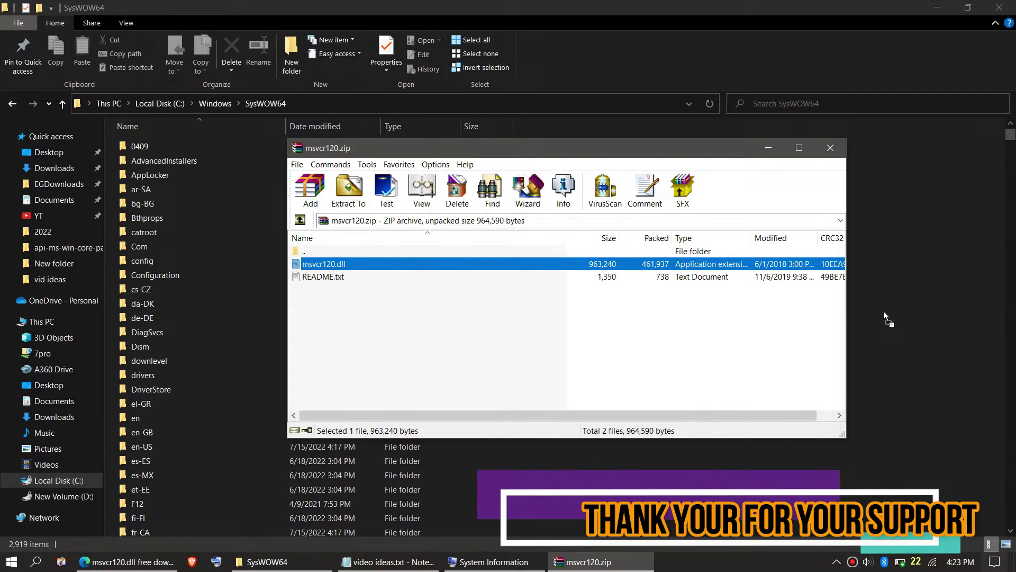
{"action": "left_click_drag", "start_coordinate": [885, 317], "coordinate": [884, 318]}
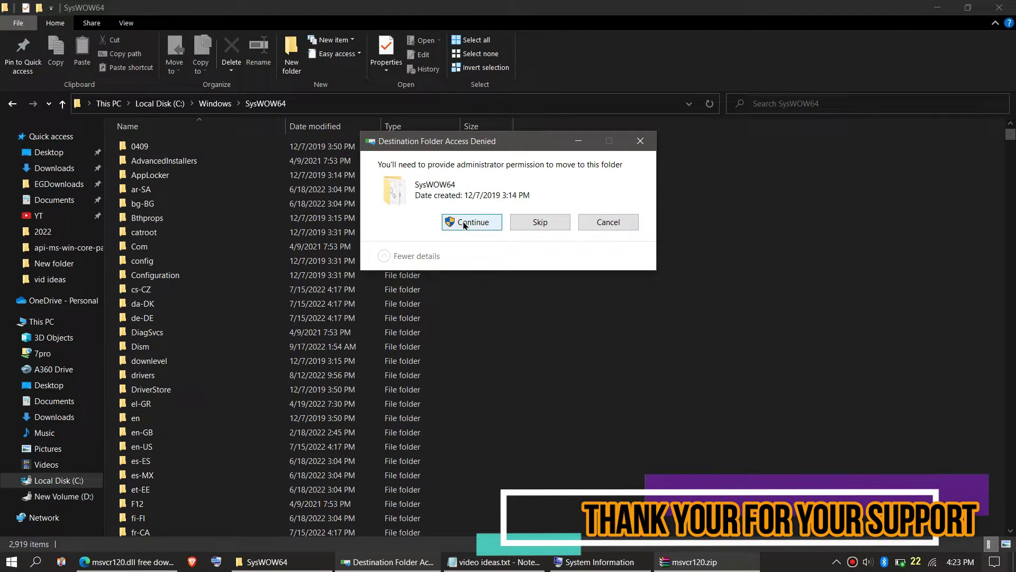
{"action": "left_click", "coordinate": [464, 223]}
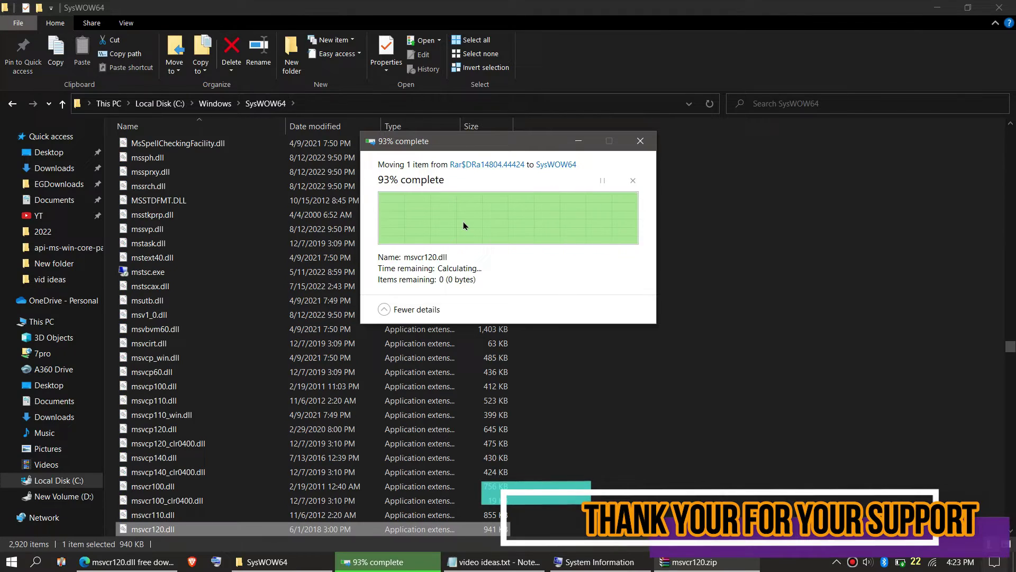
Search SysWOW64 for MSVCR120 to confirm msvcr120.dll is present.
{"action": "left_click", "coordinate": [861, 103]}
{"action": "left_click", "coordinate": [811, 124]}
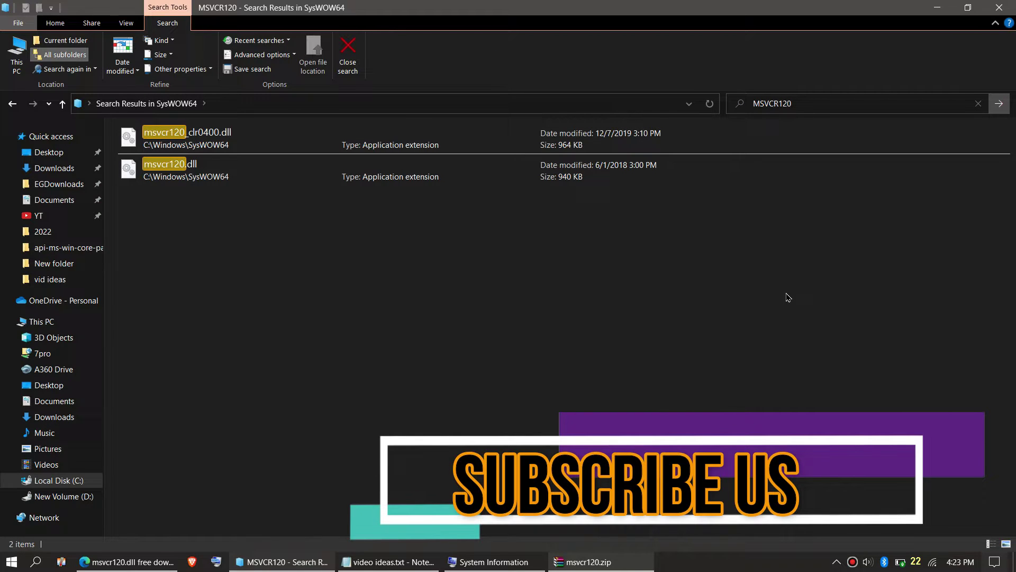
{"action": "left_click", "coordinate": [307, 171]}
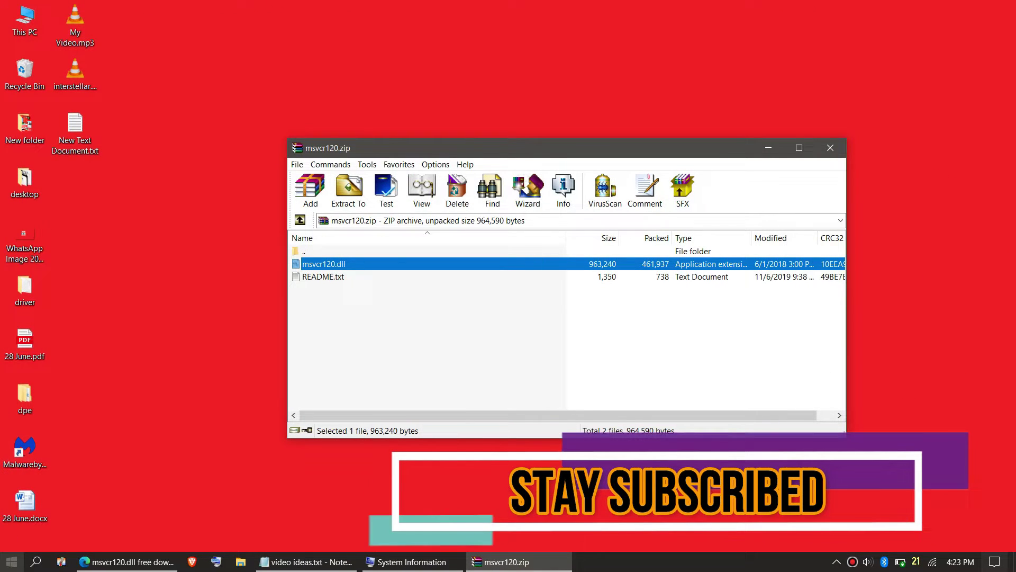
Show the Start menu power options to view Restart.
{"action": "left_click", "coordinate": [10, 560]}
{"action": "left_click", "coordinate": [8, 540]}
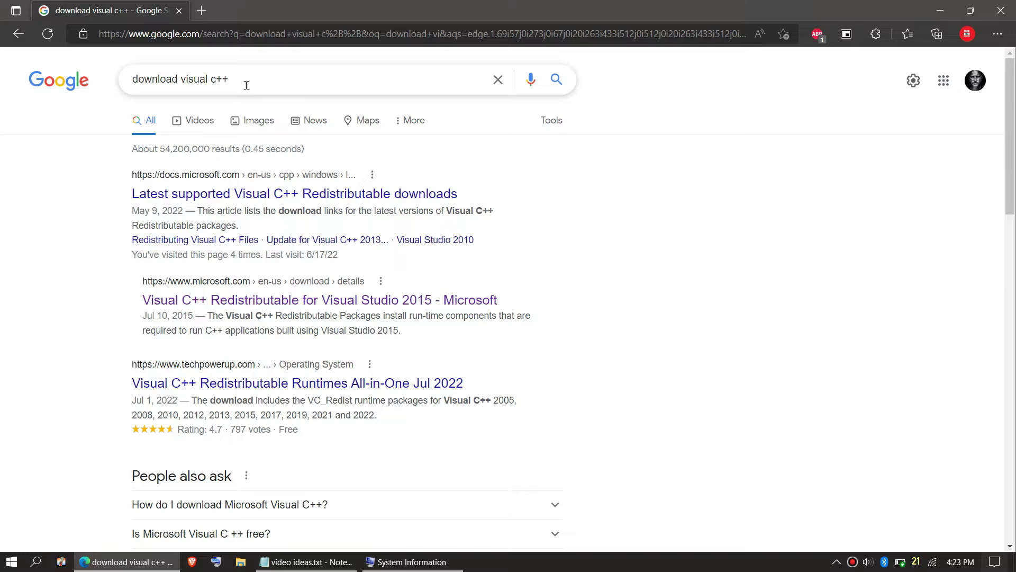
Open the Visual C++ 2015 Redistributable download page and expand its install instructions.
{"action": "left_click", "coordinate": [239, 298]}
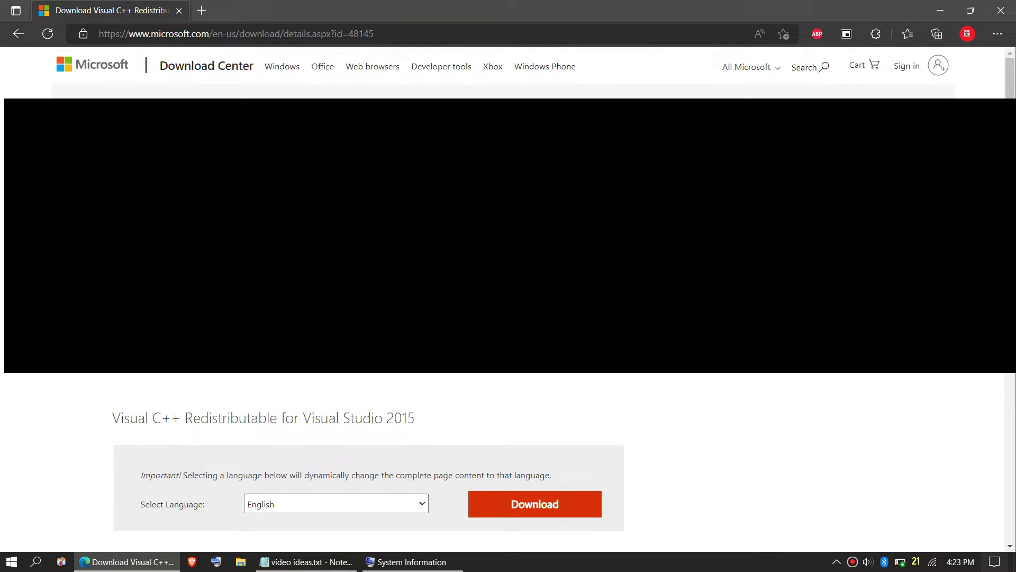
{"action": "scroll", "coordinate": [247, 348], "scroll_direction": "down", "scroll_amount": 2}
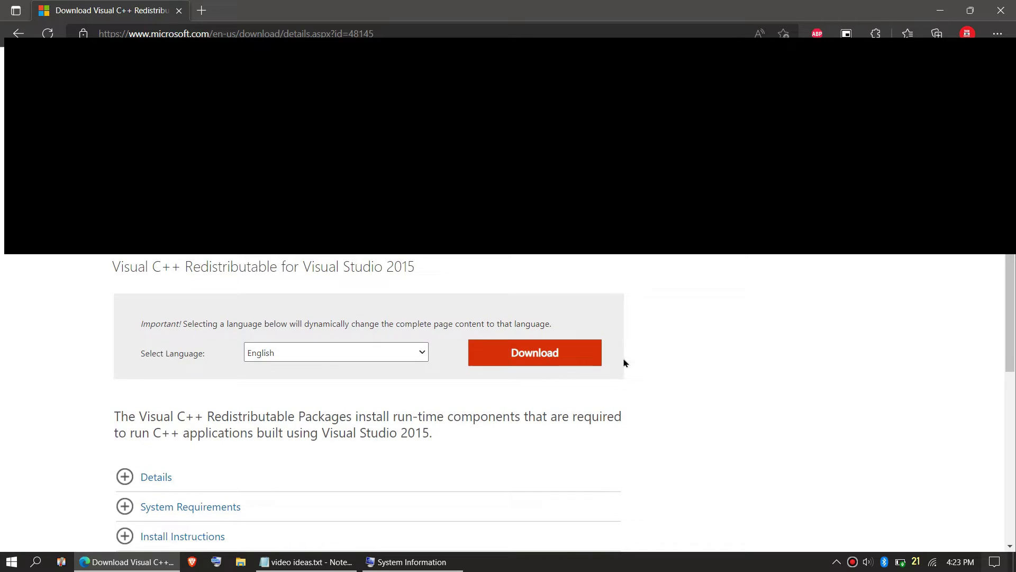
{"action": "scroll", "coordinate": [373, 450], "scroll_direction": "down", "scroll_amount": 1}
{"action": "left_click", "coordinate": [322, 466]}
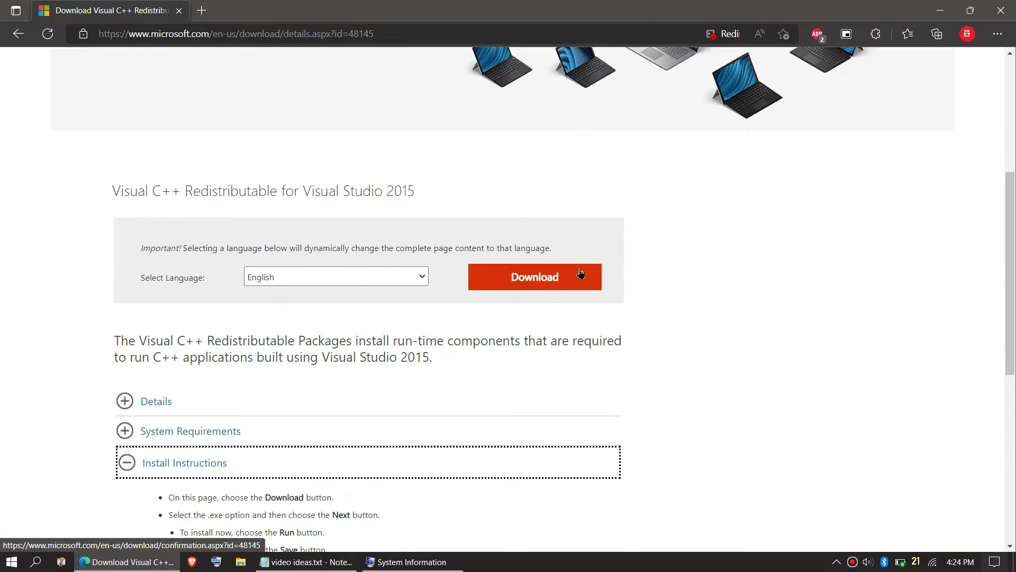
Choose the 64-bit vc_redist.x64.exe package and proceed to its download confirmation page.
{"action": "left_click", "coordinate": [579, 275]}
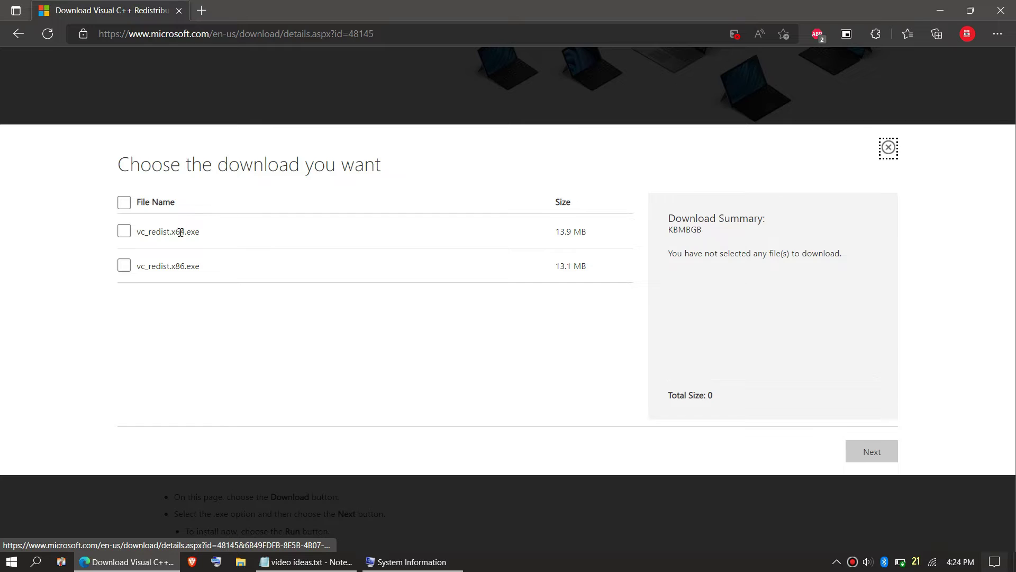
{"action": "left_click", "coordinate": [125, 231]}
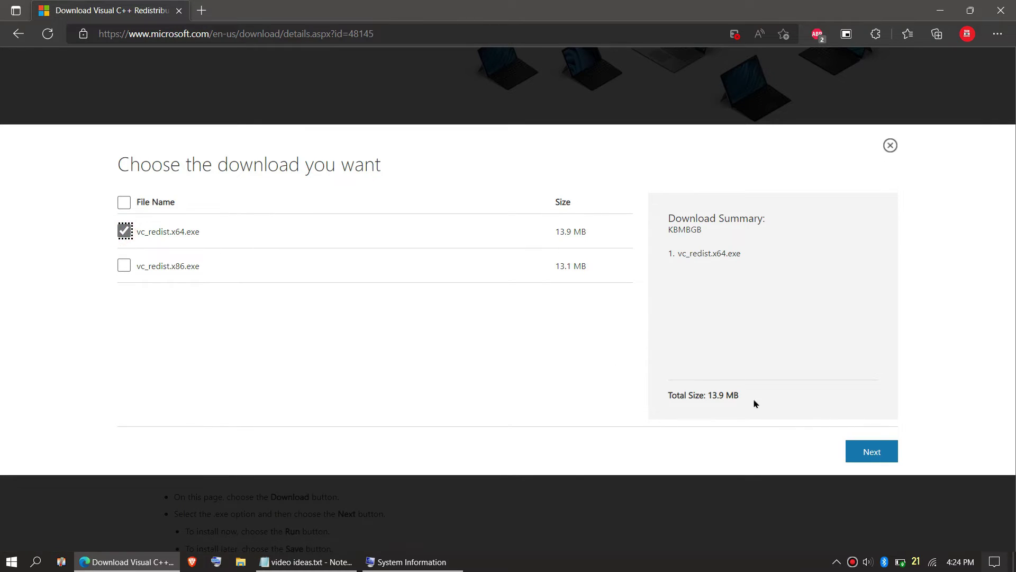
{"action": "left_click", "coordinate": [853, 450]}
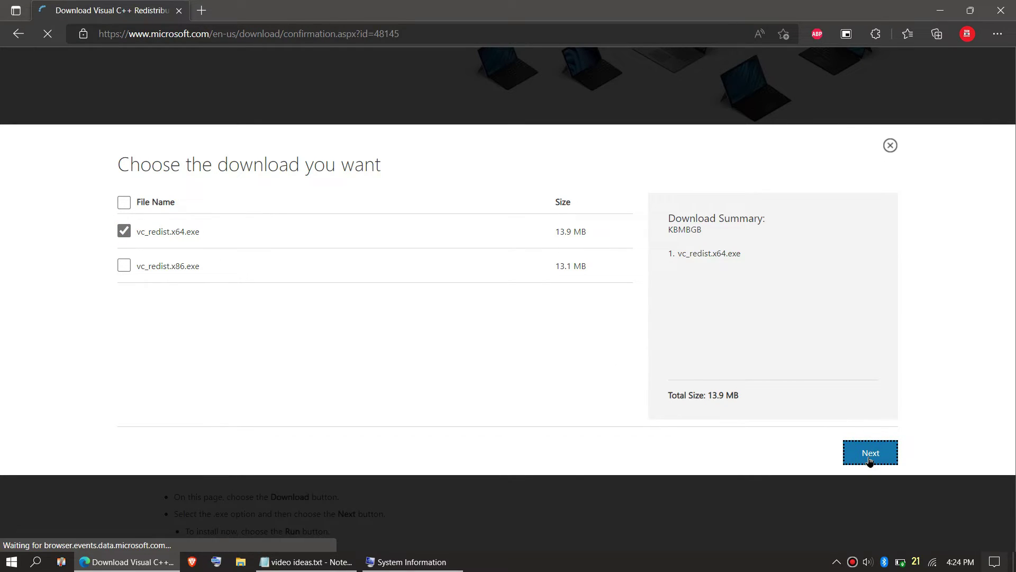
{"action": "scroll", "coordinate": [593, 365], "scroll_direction": "down", "scroll_amount": 5}
{"action": "scroll", "coordinate": [592, 370], "scroll_direction": "down", "scroll_amount": 3}
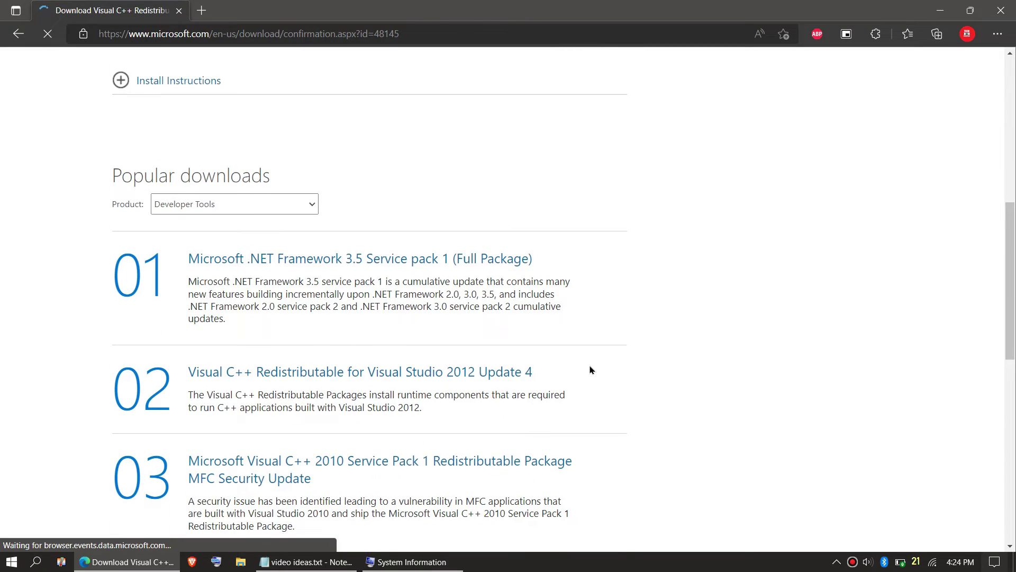
{"action": "left_click", "coordinate": [154, 80]}
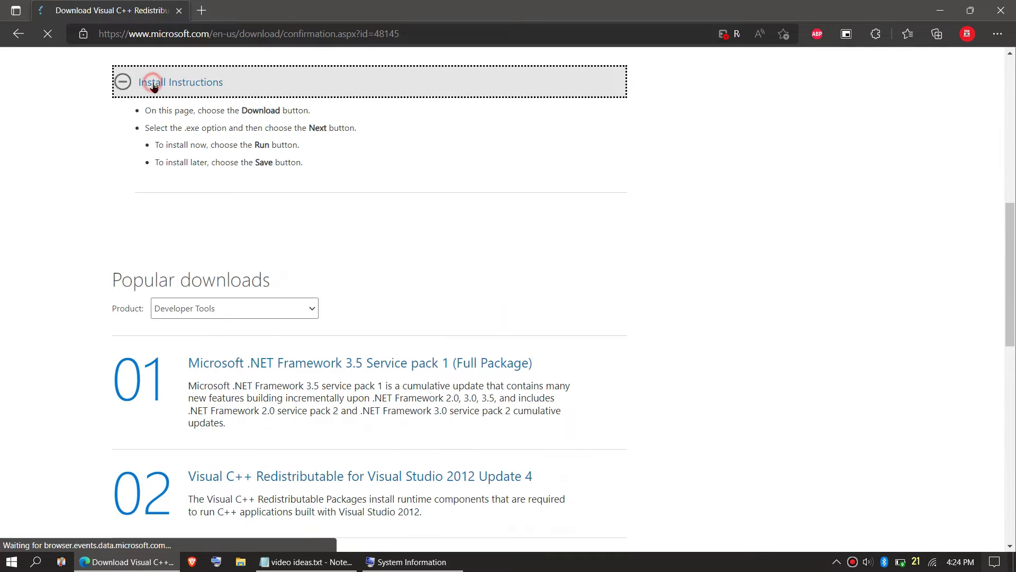